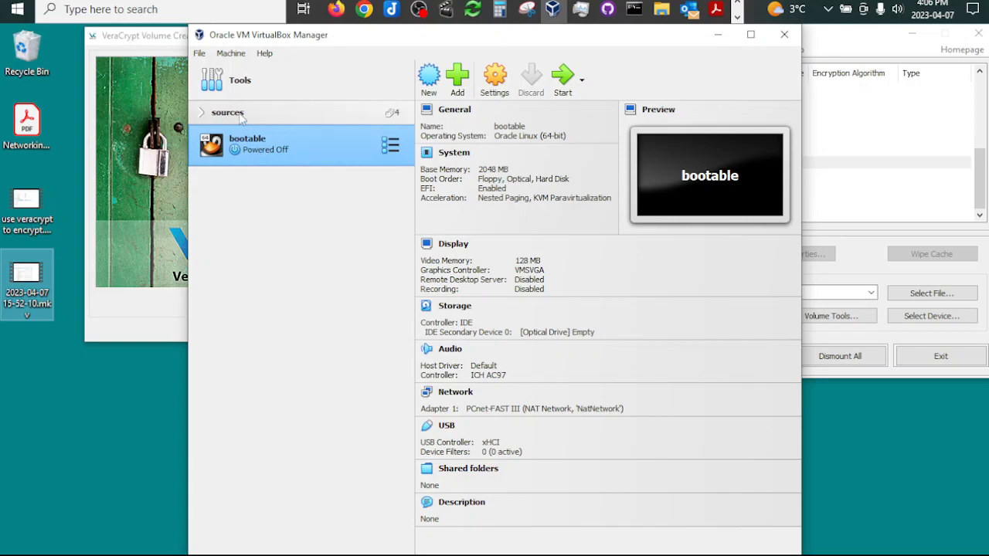
# Create a linked clone of the server 2016 virtual machine, generating new MAC addresses for all network adapters.
pyautogui.click(203, 113)
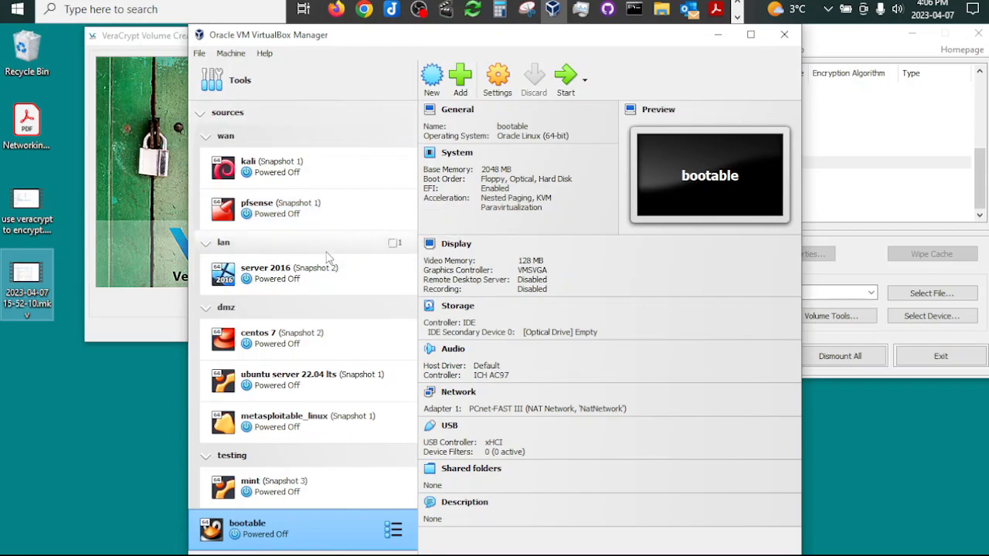
pyautogui.click(289, 279)
pyautogui.rightClick(288, 278)
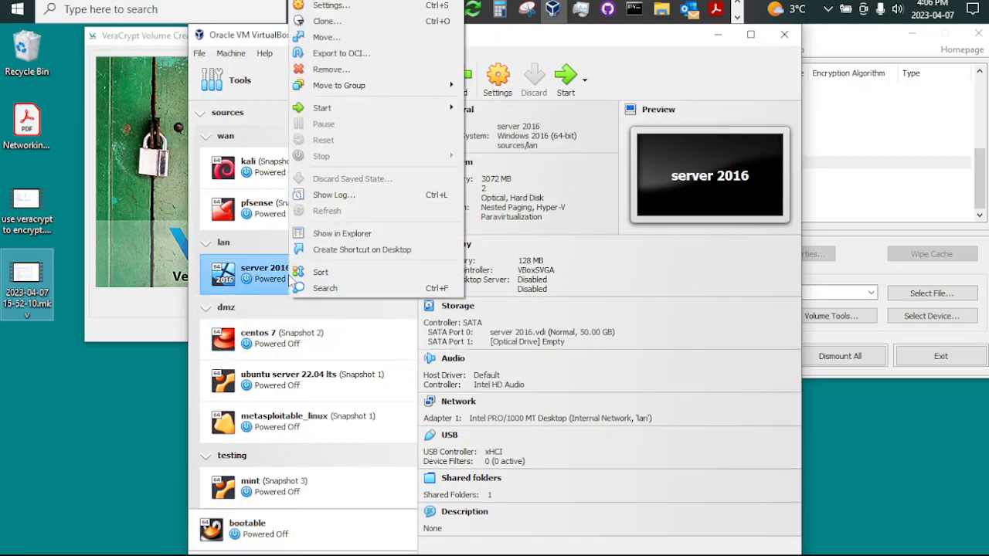
pyautogui.click(401, 21)
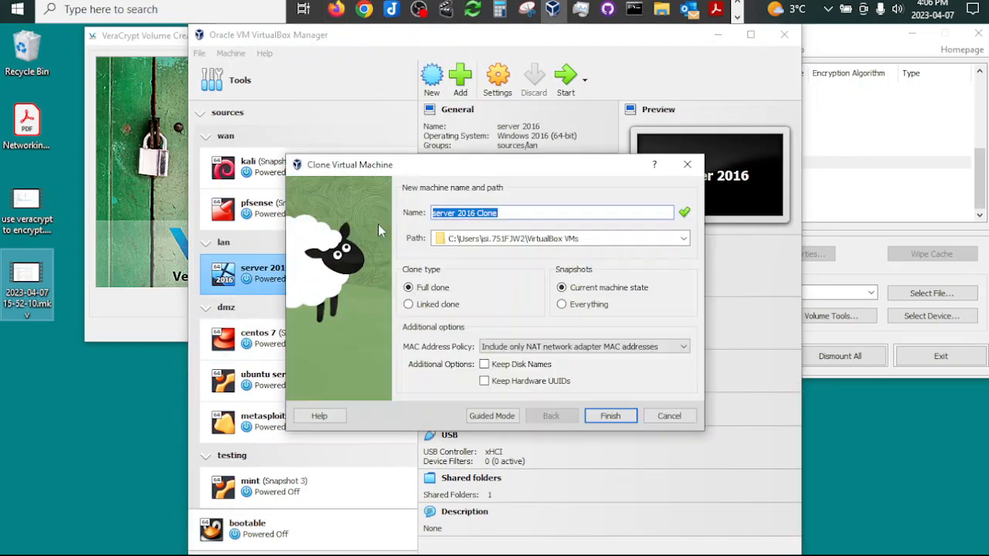
pyautogui.click(448, 304)
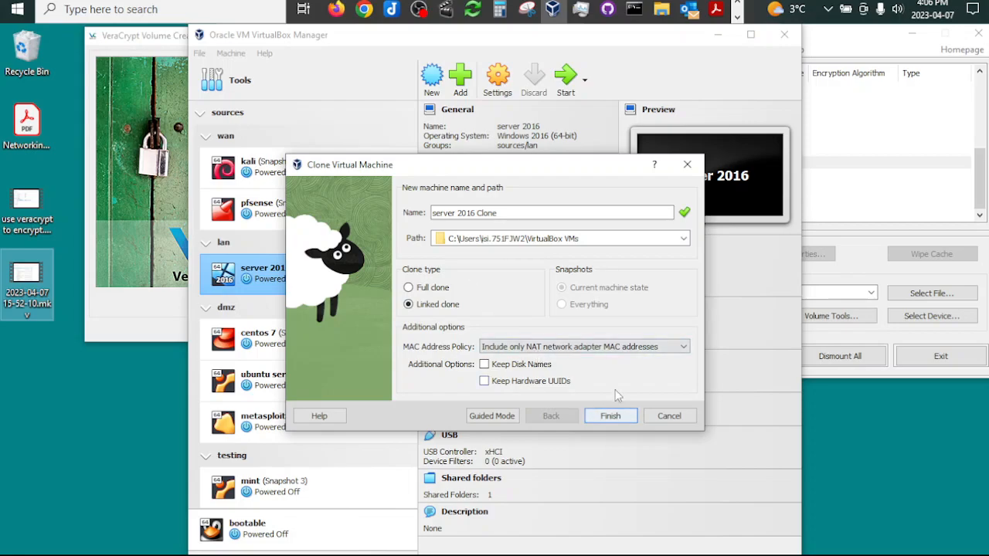
pyautogui.click(616, 350)
pyautogui.click(606, 373)
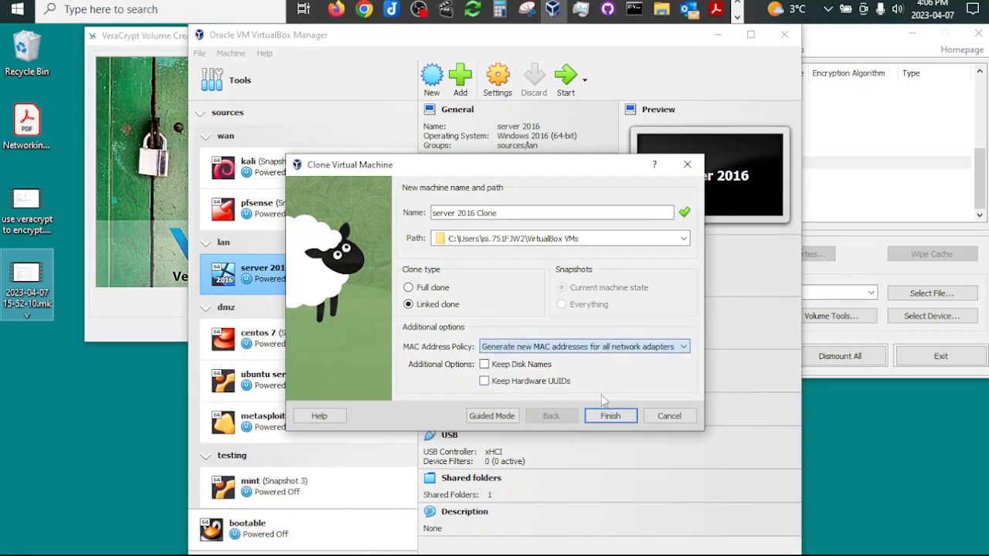
pyautogui.click(610, 417)
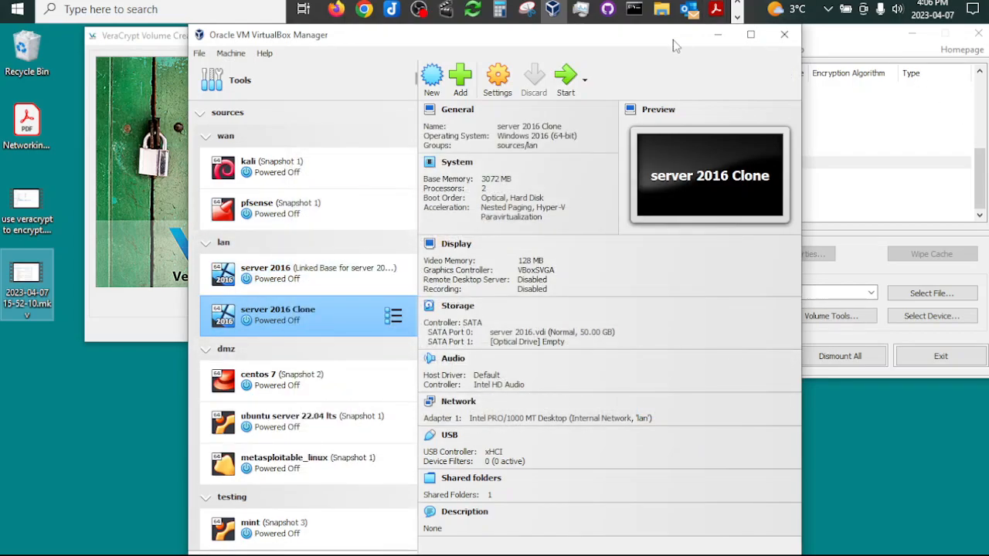
pyautogui.click(717, 34)
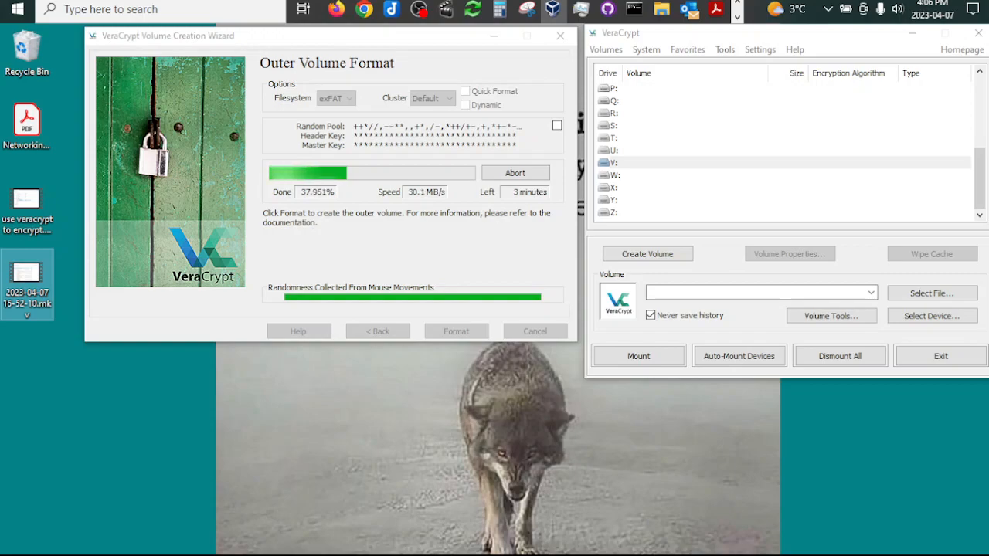
pyautogui.moveTo(657, 555)
pyautogui.mouseDown()
pyautogui.moveTo(550, 131)
pyautogui.moveTo(448, 36)
pyautogui.moveTo(458, 41)
pyautogui.mouseUp()
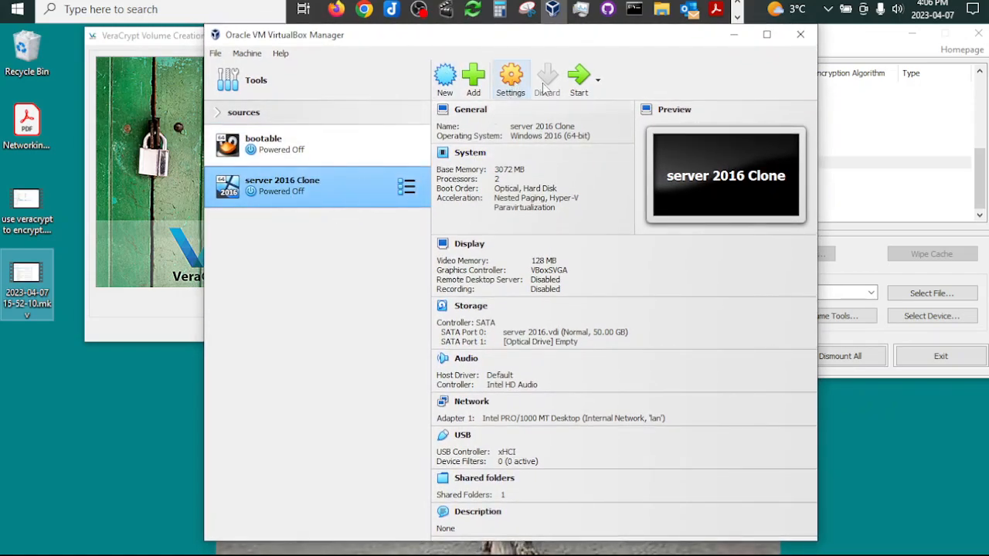
pyautogui.click(579, 81)
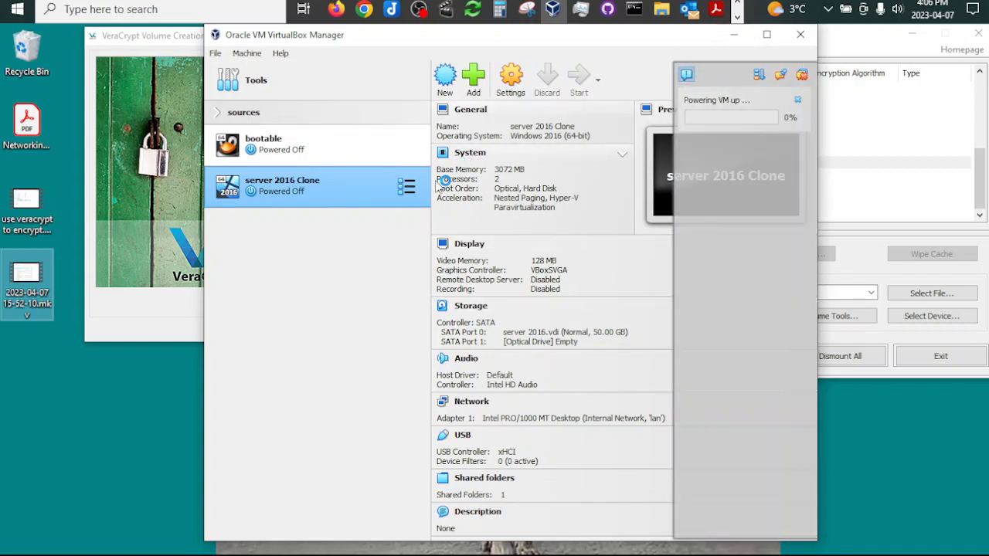
pyautogui.click(407, 186)
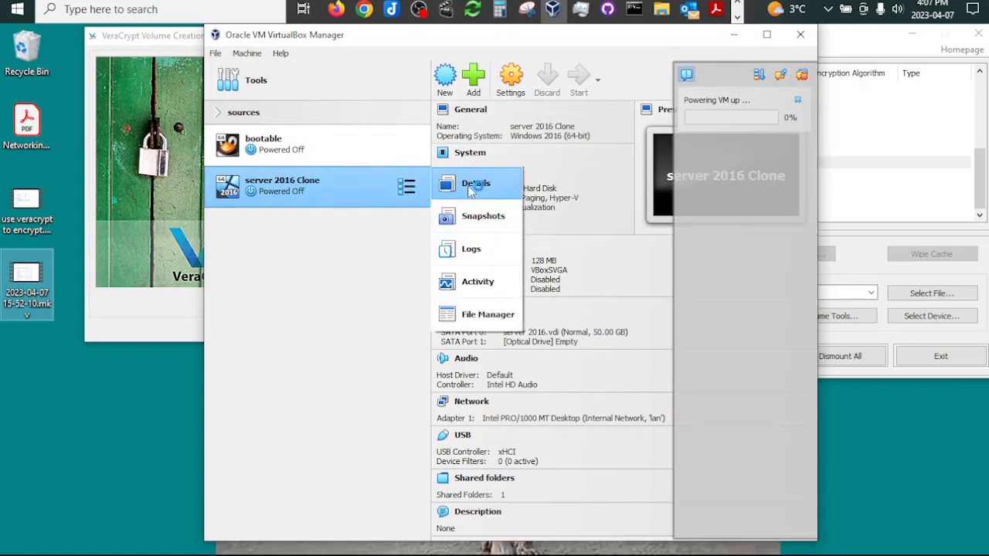
pyautogui.click(808, 81)
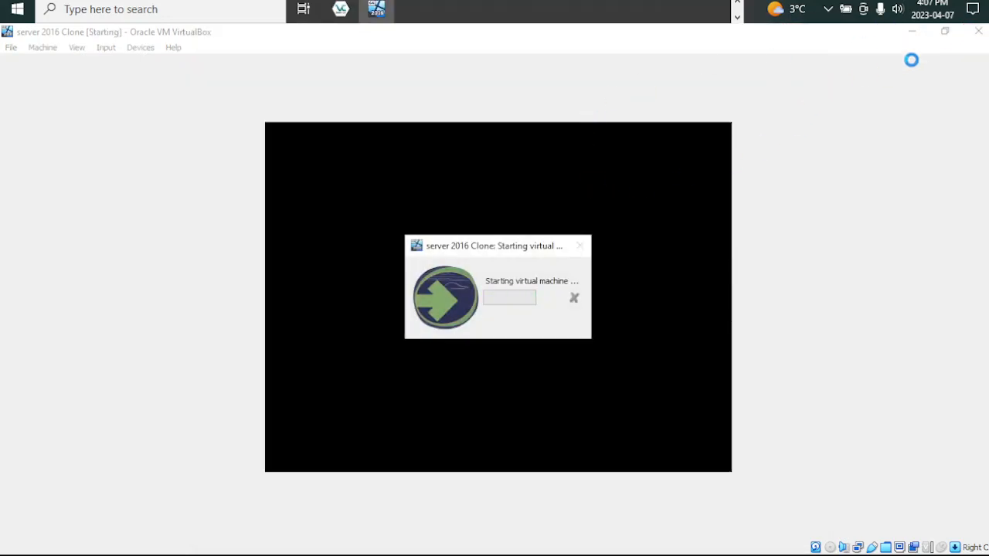
pyautogui.click(978, 31)
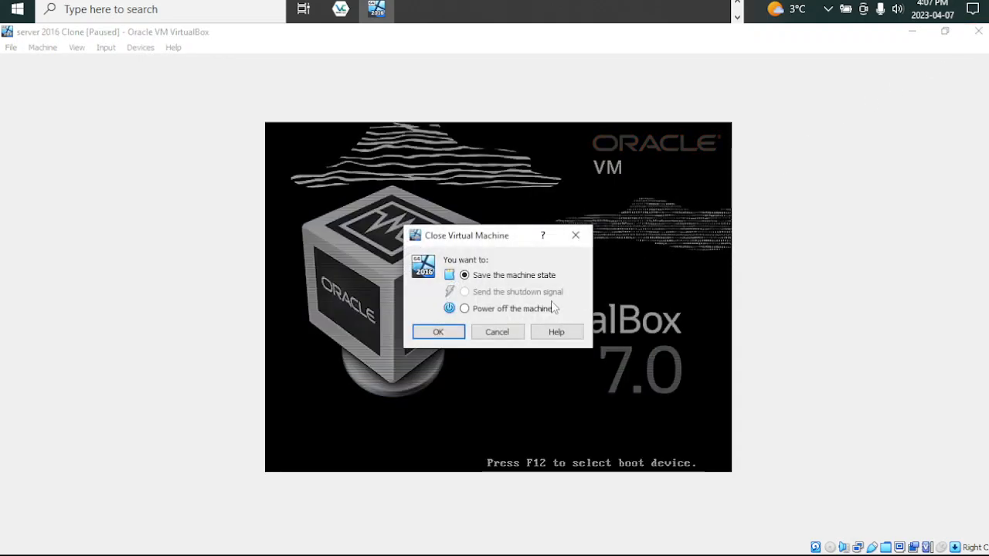
pyautogui.click(439, 333)
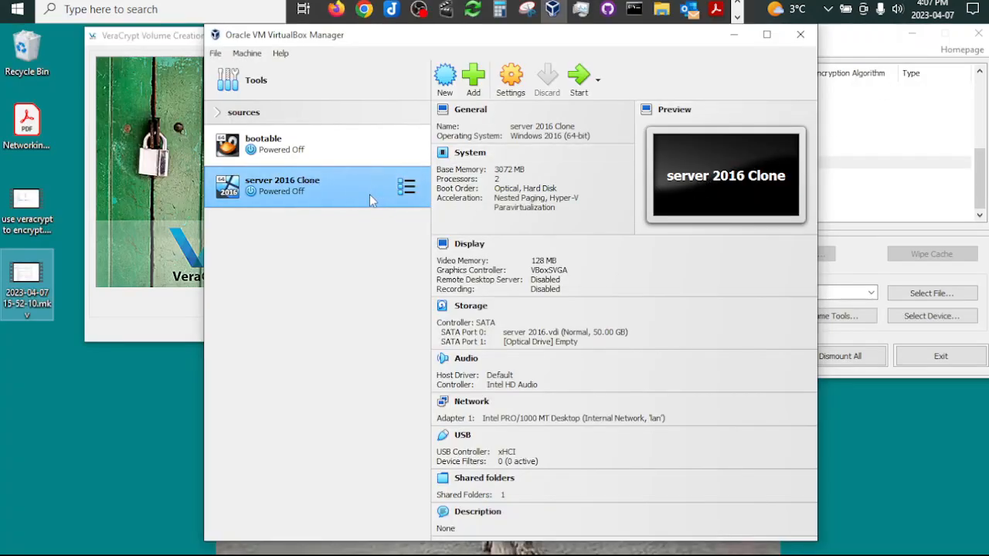
# Attach network adapter 1 of server 2016 Clone to the NAT Network NatNetwork and start the virtual machine.
pyautogui.click(512, 74)
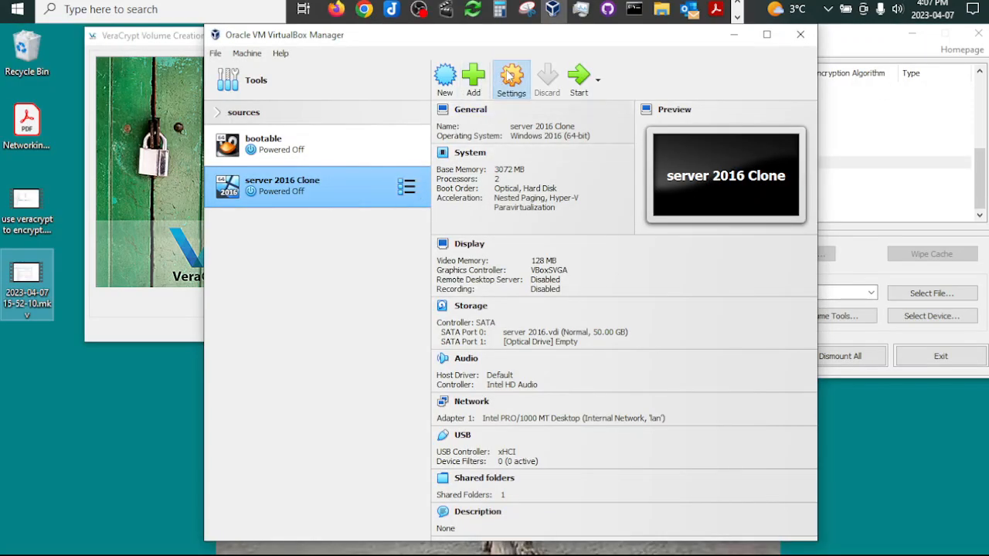
pyautogui.click(331, 264)
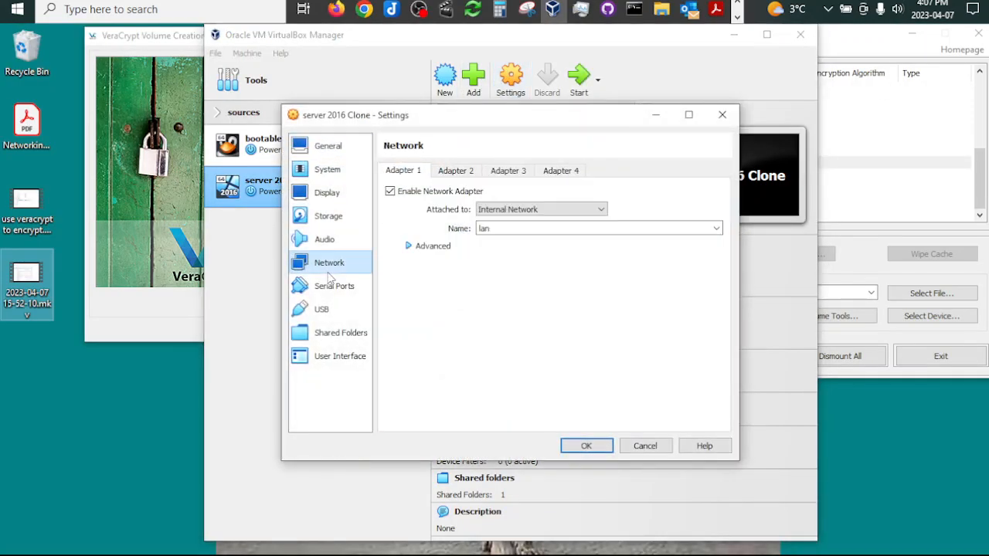
pyautogui.click(507, 213)
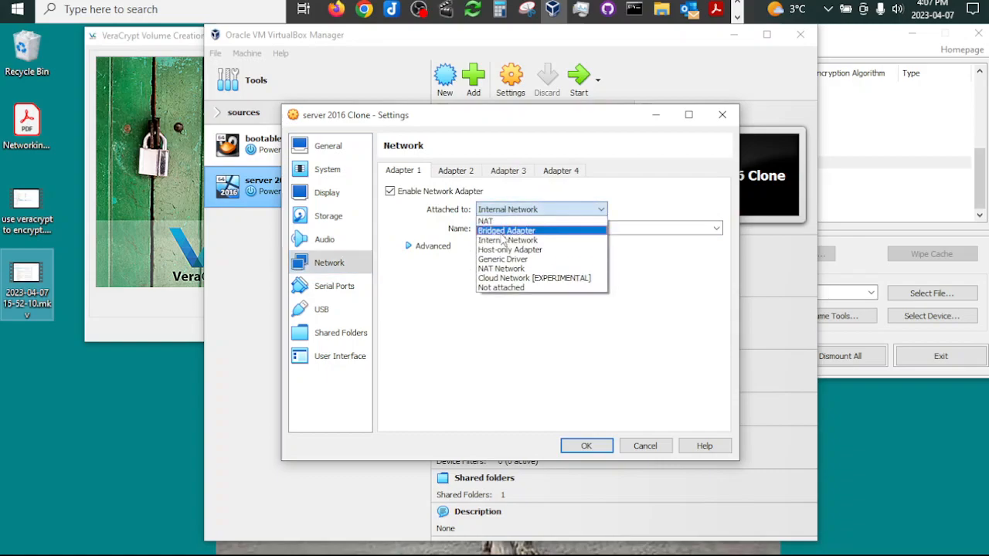
pyautogui.click(501, 268)
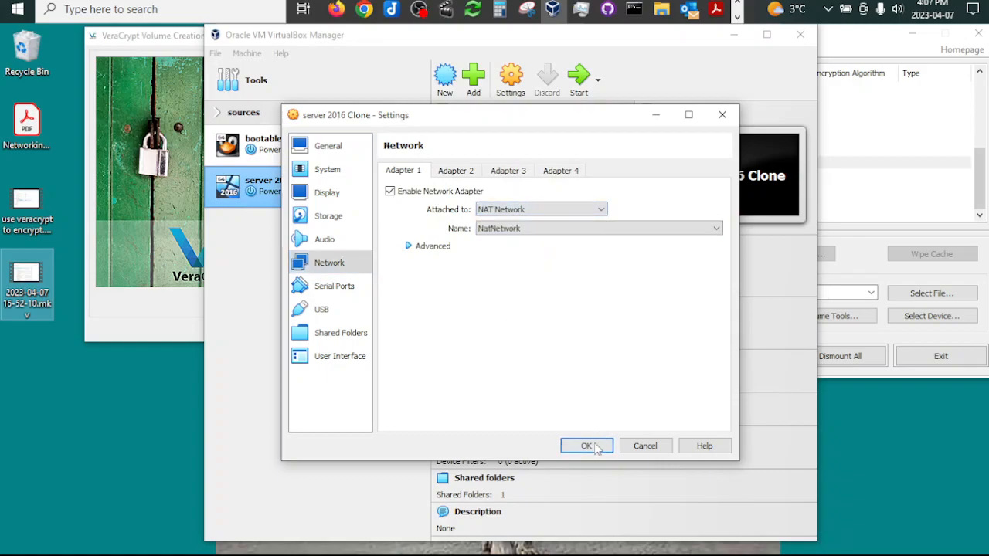
pyautogui.click(589, 445)
pyautogui.click(572, 77)
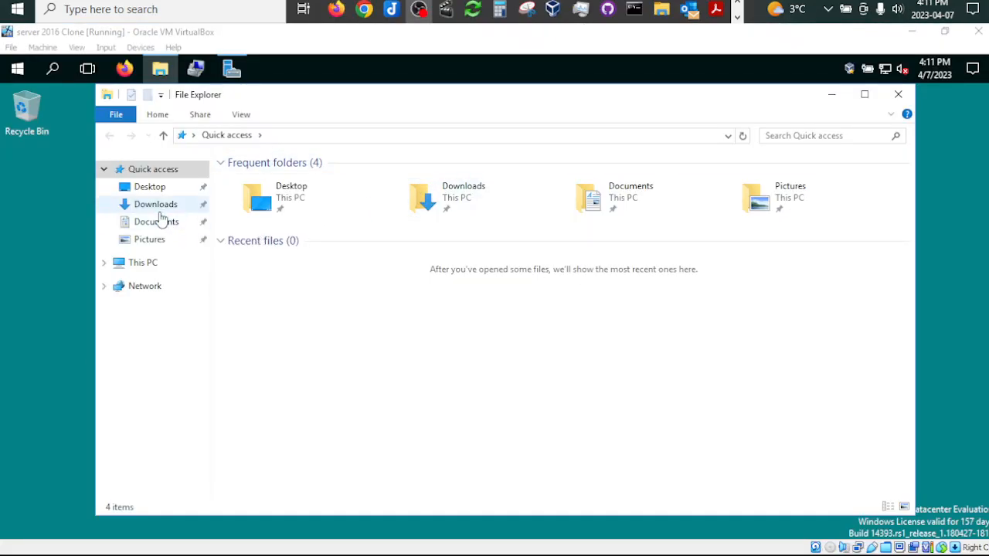
# Copy VeraCrypt Portable 1.25.9 from the other\crypt folder on the shared Downloads (Z:) drive to the guest's desktop.
pyautogui.click(153, 268)
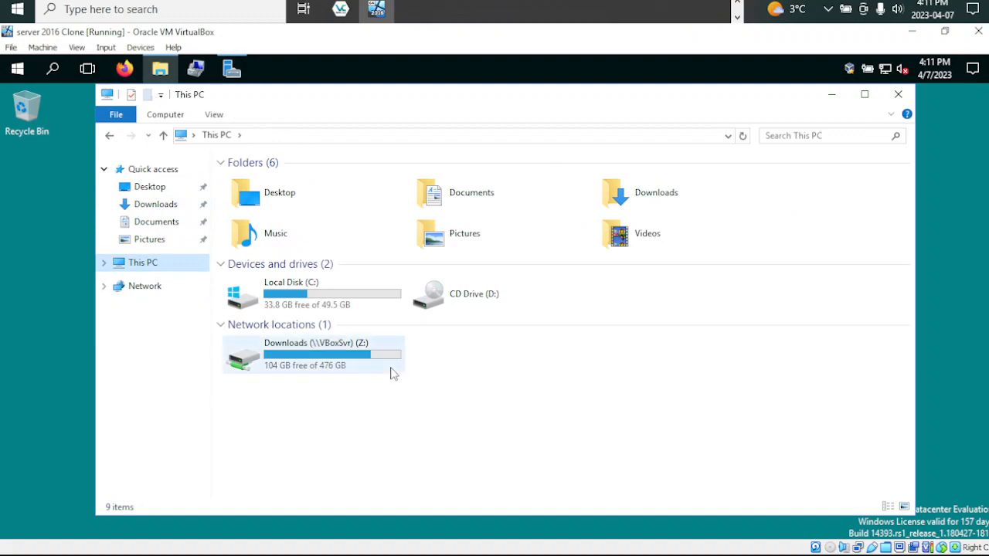
pyautogui.doubleClick(337, 355)
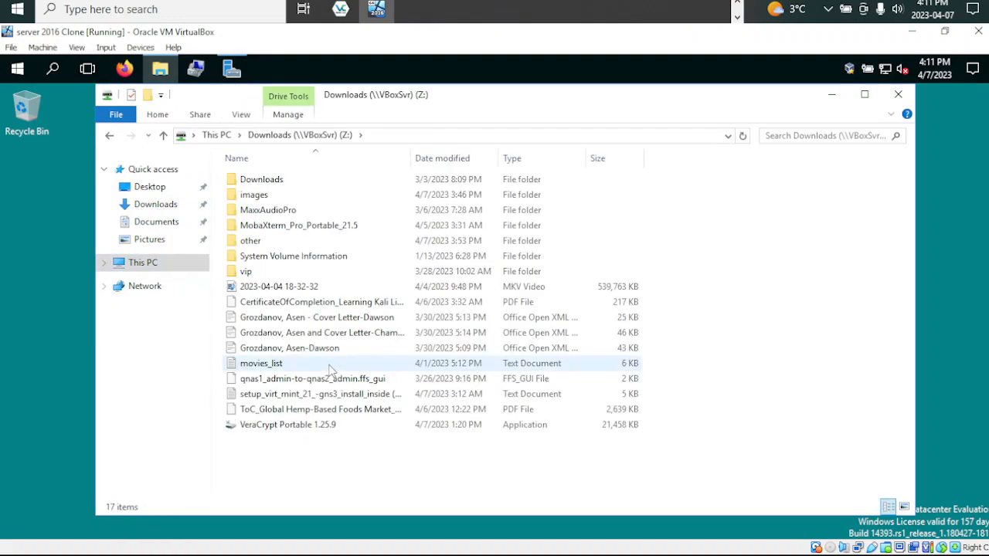
pyautogui.click(254, 196)
pyautogui.doubleClick(248, 239)
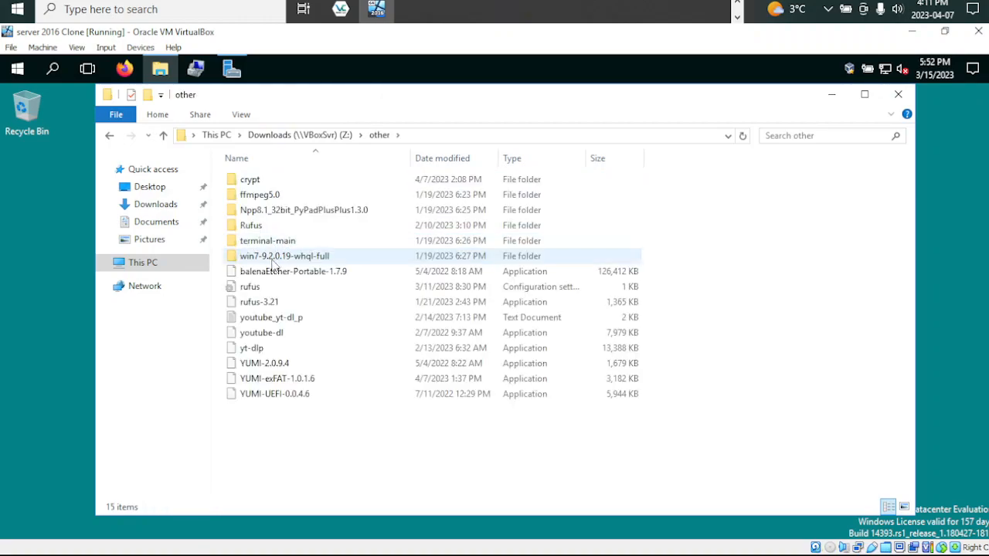
pyautogui.click(249, 180)
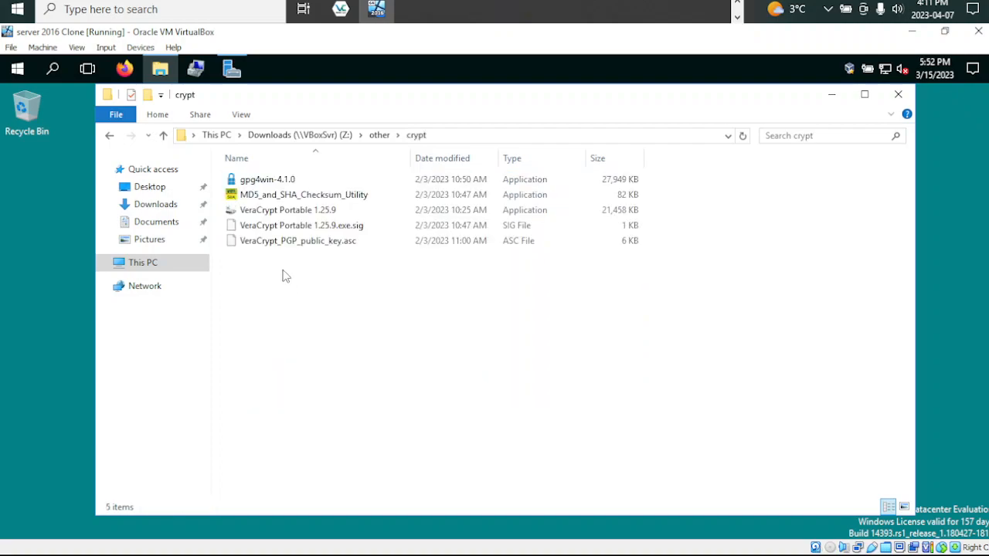
pyautogui.rightClick(294, 210)
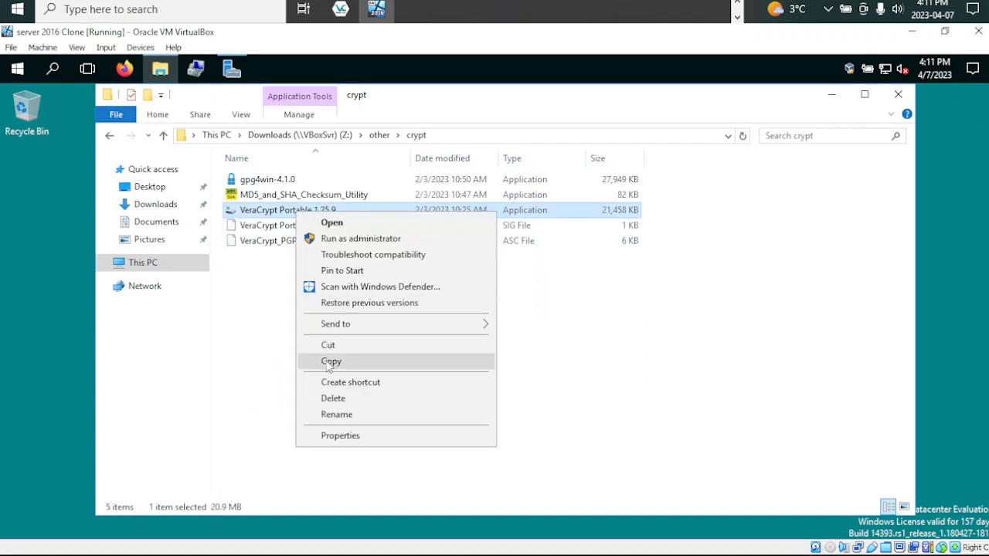
pyautogui.click(331, 361)
pyautogui.rightClick(53, 199)
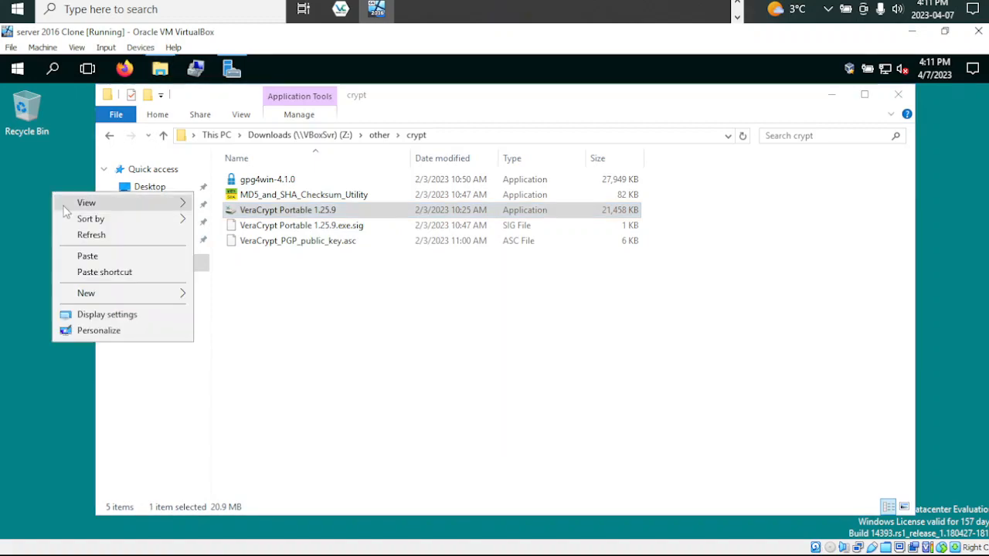
pyautogui.click(87, 255)
pyautogui.click(898, 94)
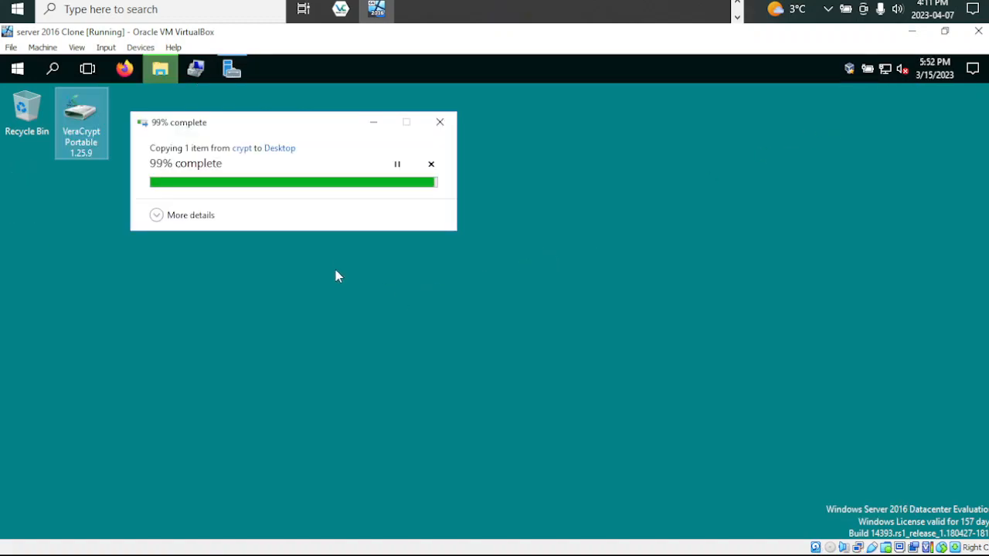
# Extract VeraCrypt Portable in English to the desktop's VeraCrypt folder, accepting the license and disabling opening of the destination when finished.
pyautogui.doubleClick(81, 128)
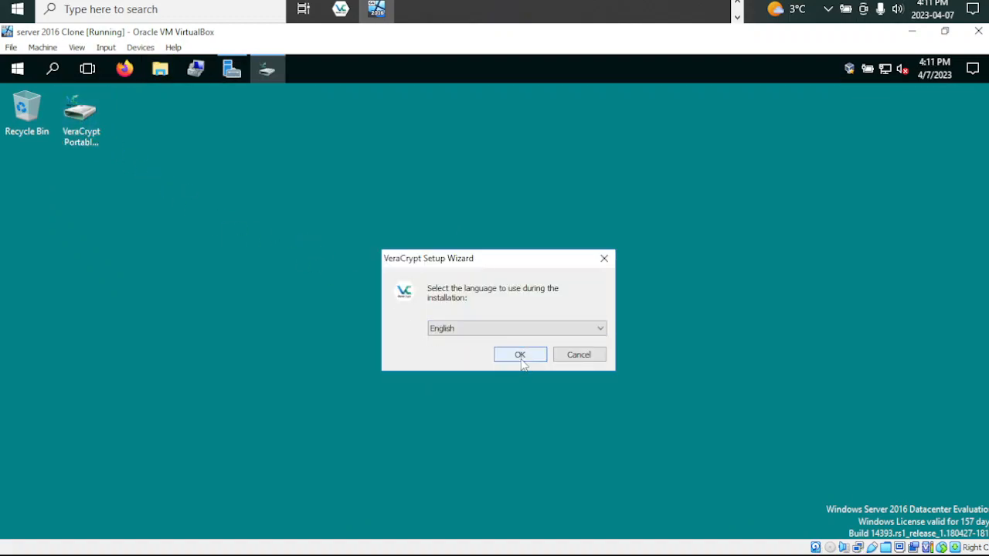
pyautogui.click(520, 357)
pyautogui.click(335, 405)
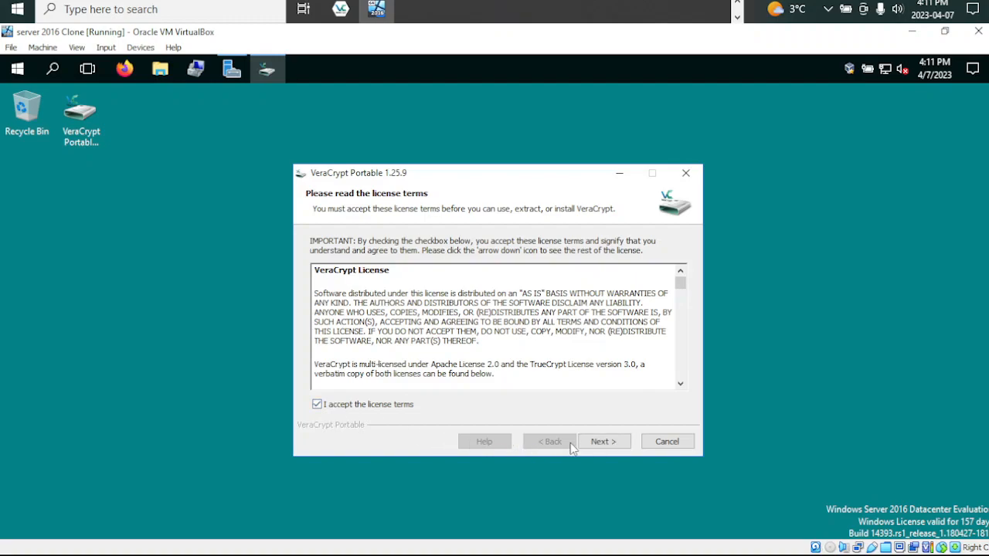
pyautogui.click(597, 445)
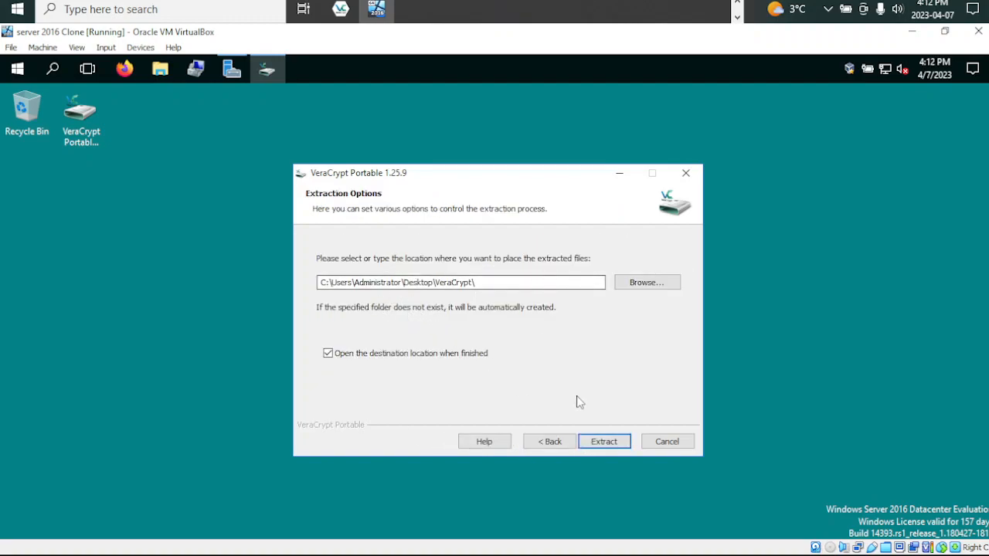
pyautogui.click(417, 356)
pyautogui.click(599, 440)
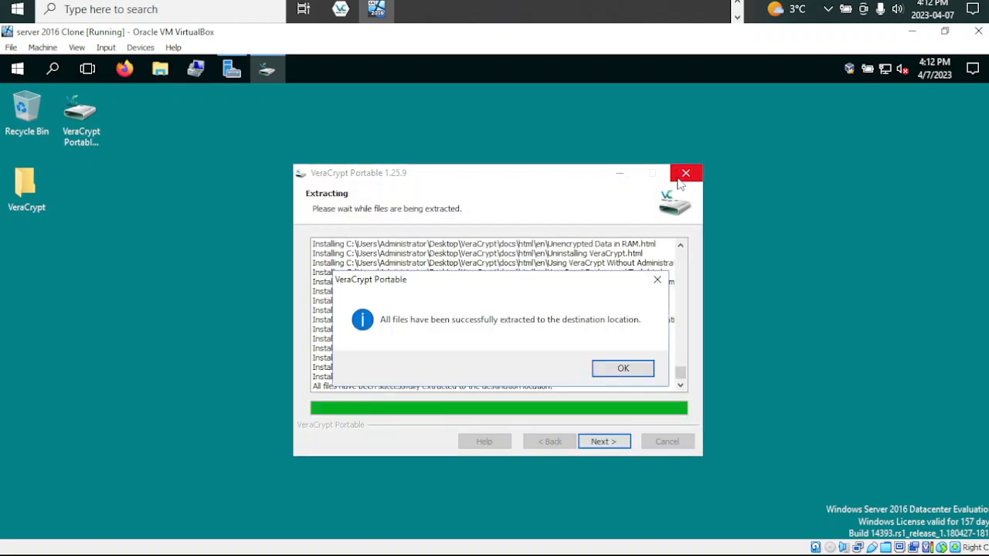
pyautogui.press('Return')
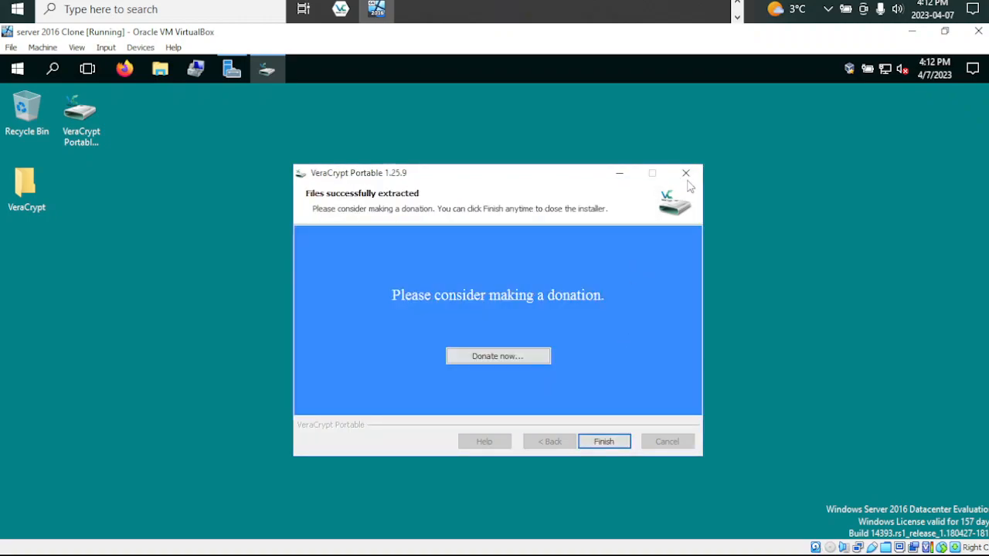
pyautogui.click(605, 442)
# Move the VeraCrypt Portable installer to the Recycle Bin and launch the VeraCrypt-x64 application from the extracted VeraCrypt folder.
pyautogui.moveTo(81, 116); pyautogui.dragTo(35, 108)
pyautogui.click(31, 179)
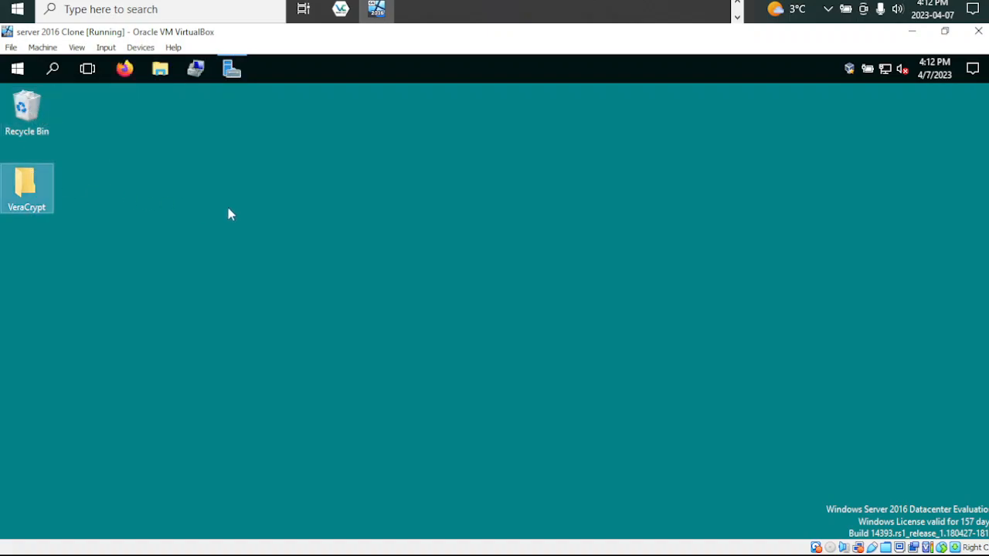
pyautogui.doubleClick(25, 192)
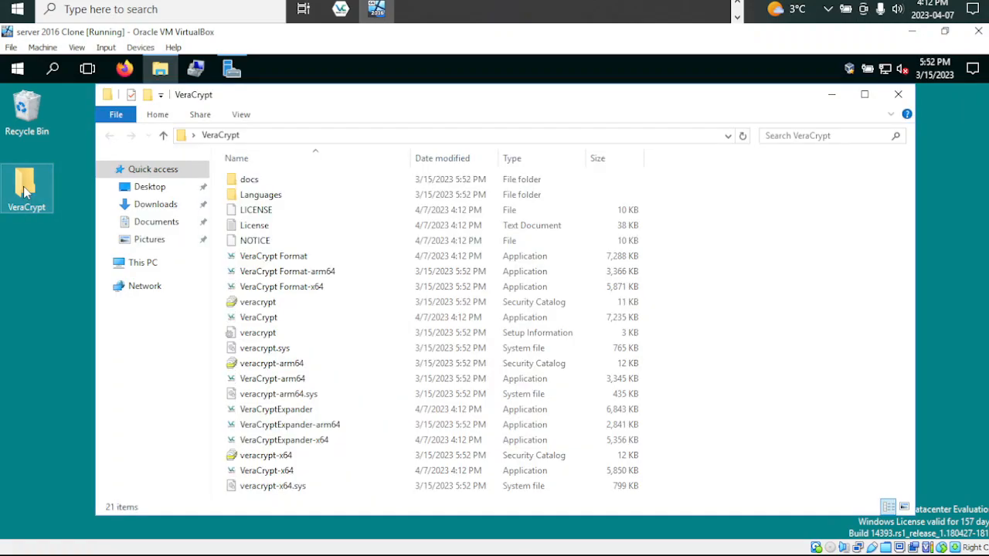
pyautogui.doubleClick(283, 458)
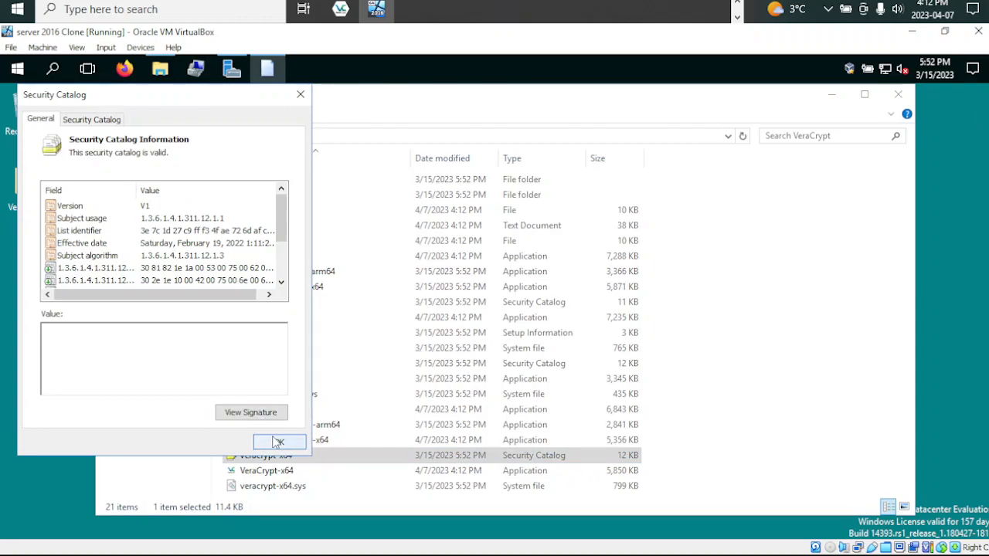
pyautogui.click(300, 94)
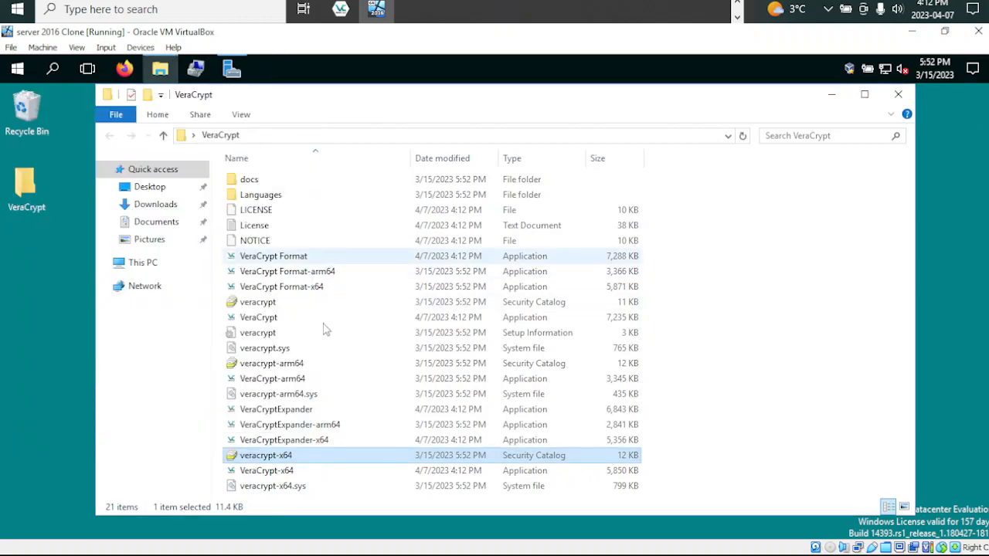
pyautogui.doubleClick(294, 472)
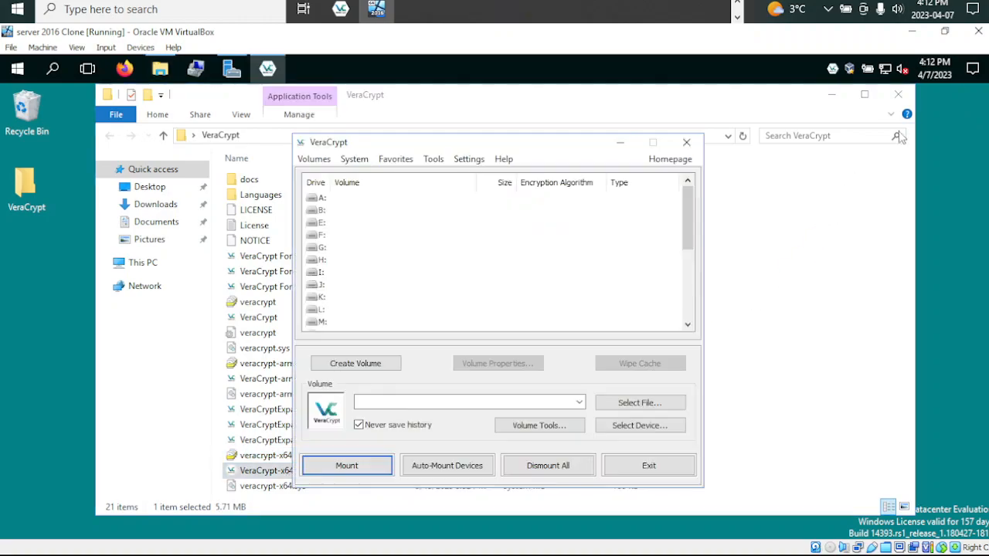
# Try to encrypt the system partition or entire system drive with portable VeraCrypt, and close the wizard and the program.
pyautogui.click(906, 99)
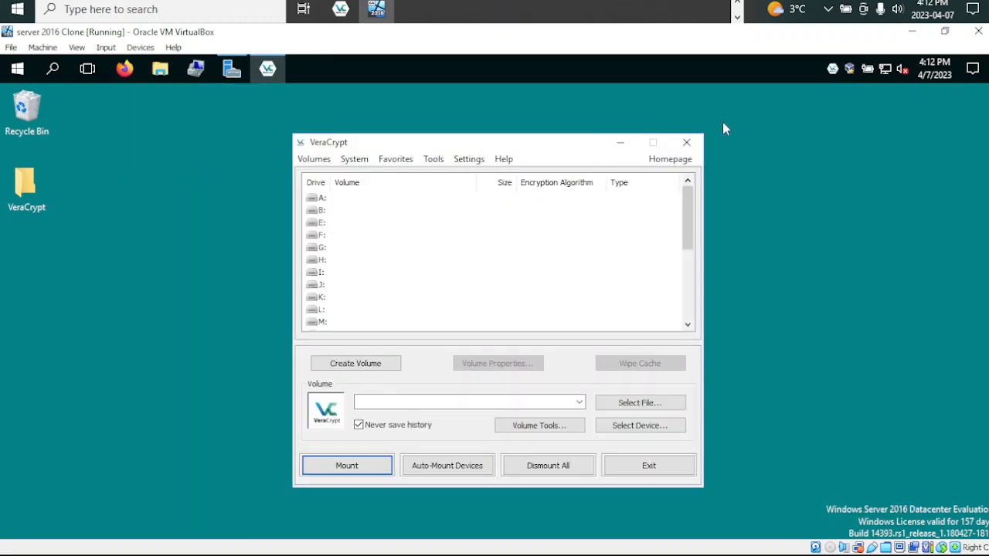
pyautogui.moveTo(553, 146); pyautogui.dragTo(832, 102)
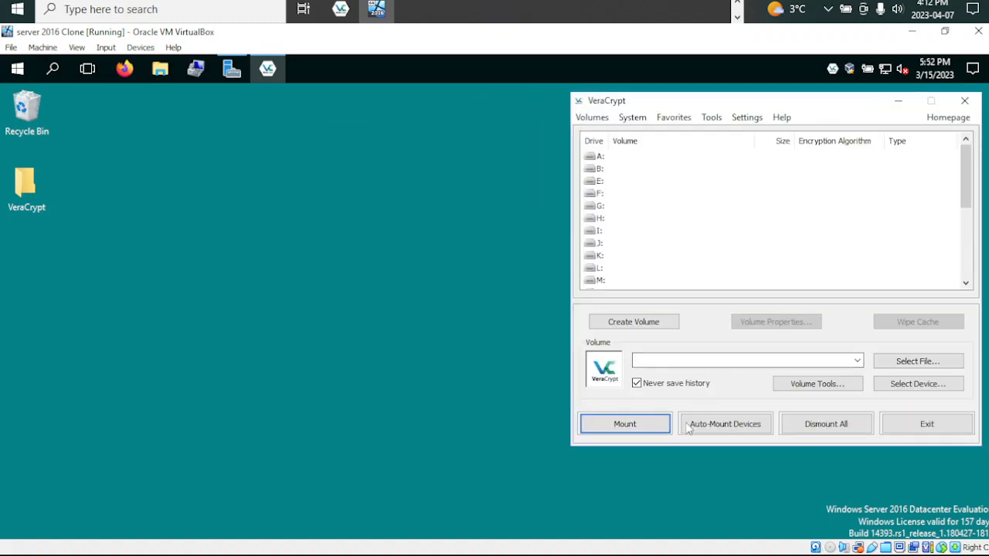
pyautogui.click(640, 323)
pyautogui.moveTo(476, 169); pyautogui.dragTo(285, 105)
pyautogui.click(272, 262)
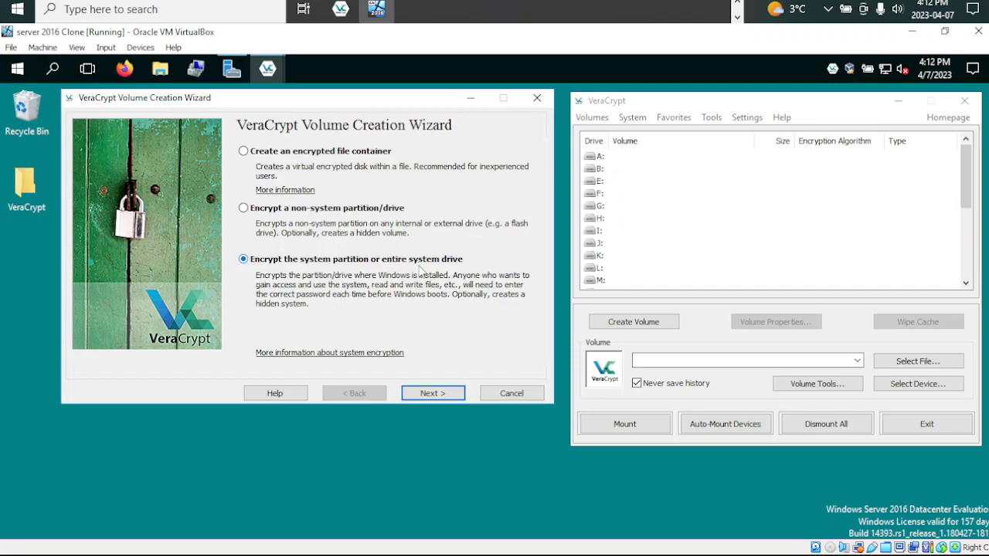
pyautogui.click(437, 394)
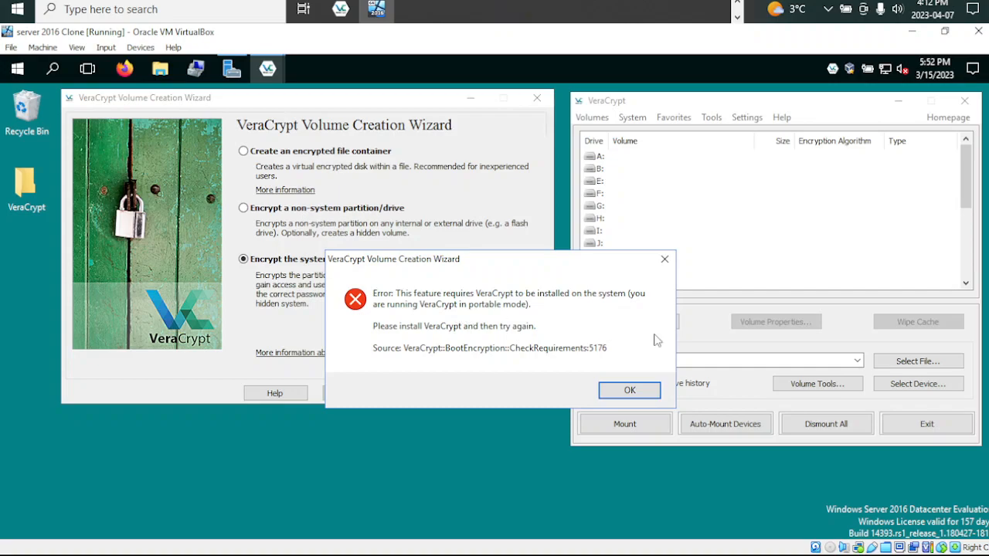
pyautogui.click(630, 391)
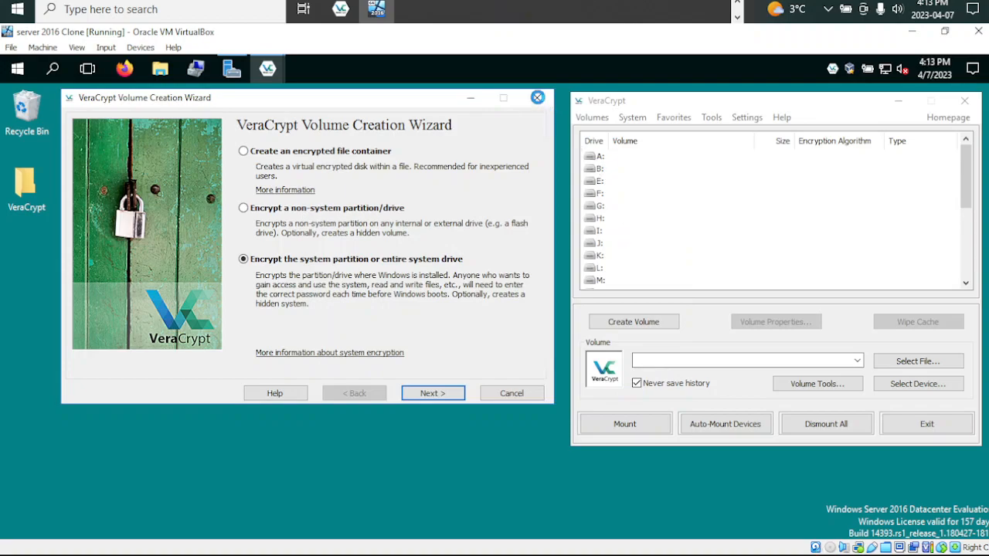
pyautogui.click(965, 102)
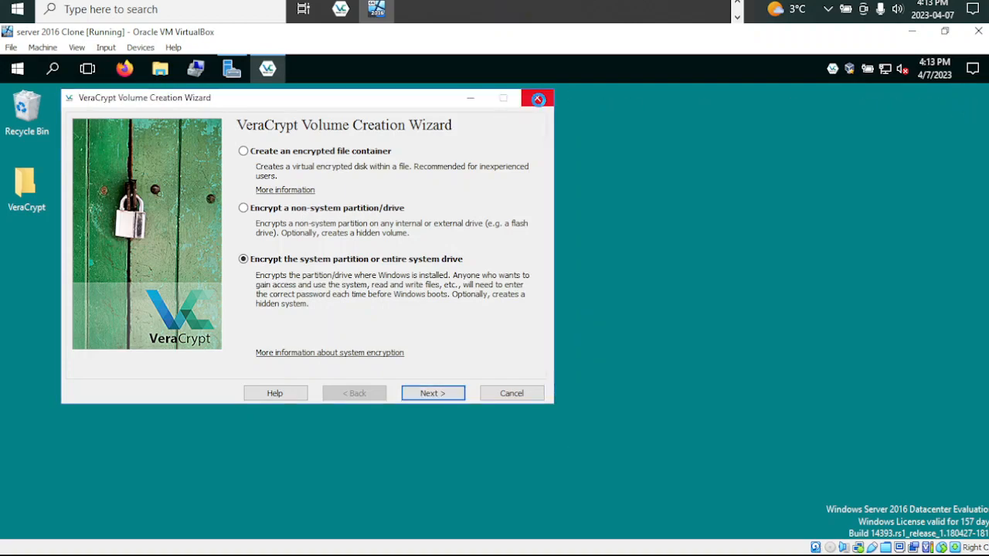
pyautogui.click(539, 99)
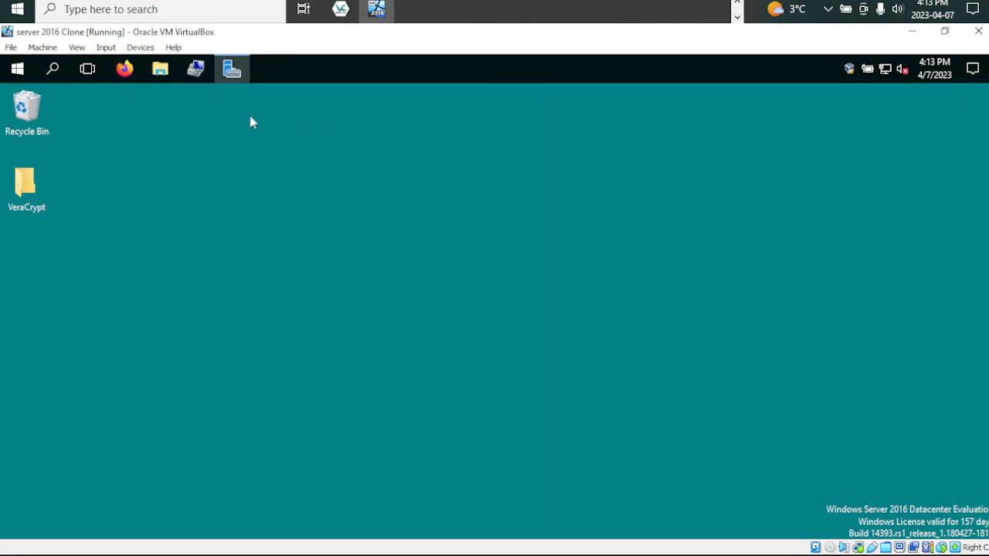
# Download VeraCrypt Setup 1.25.9.exe for Windows from the veracrypt.fr Downloads page in Firefox, and minimize the browser.
pyautogui.click(163, 71)
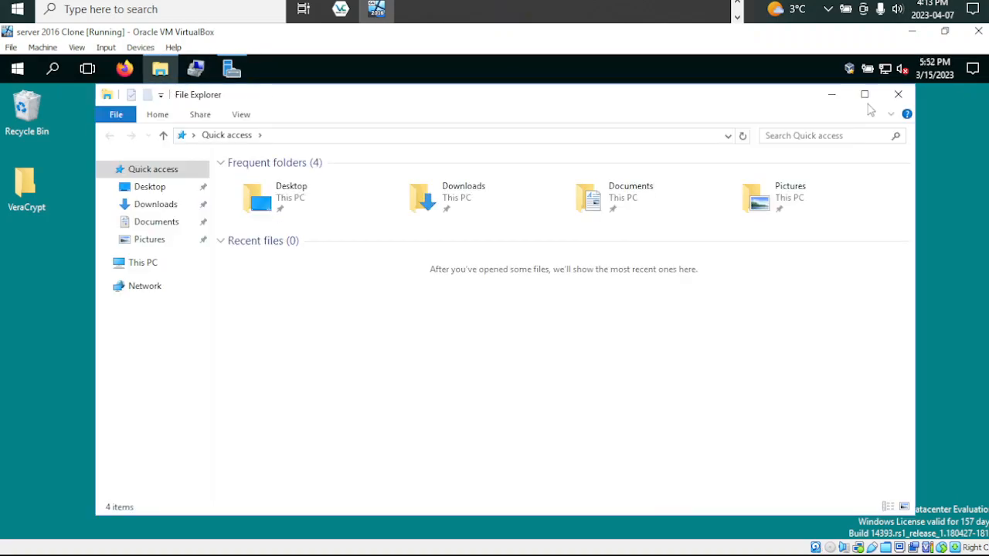
pyautogui.click(896, 95)
pyautogui.click(126, 69)
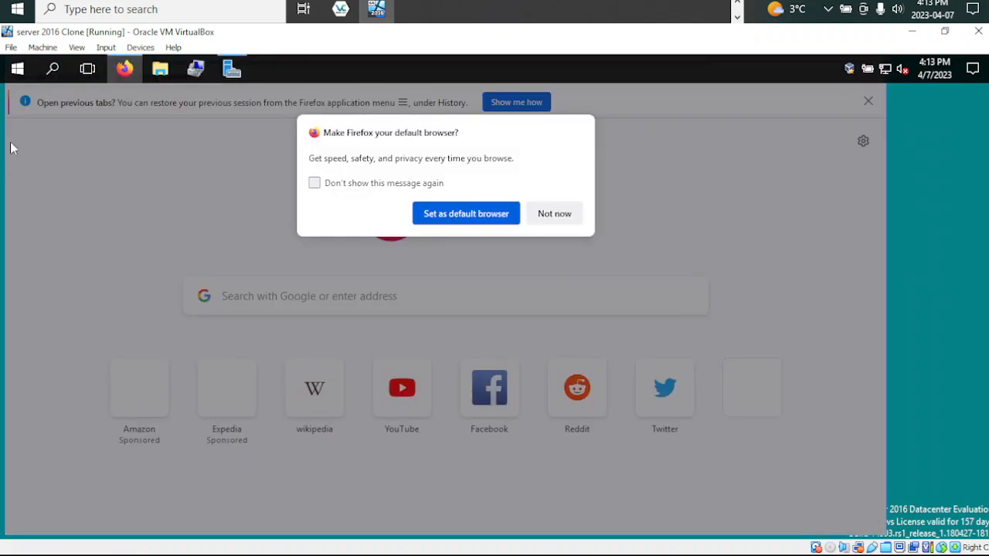
pyautogui.click(558, 214)
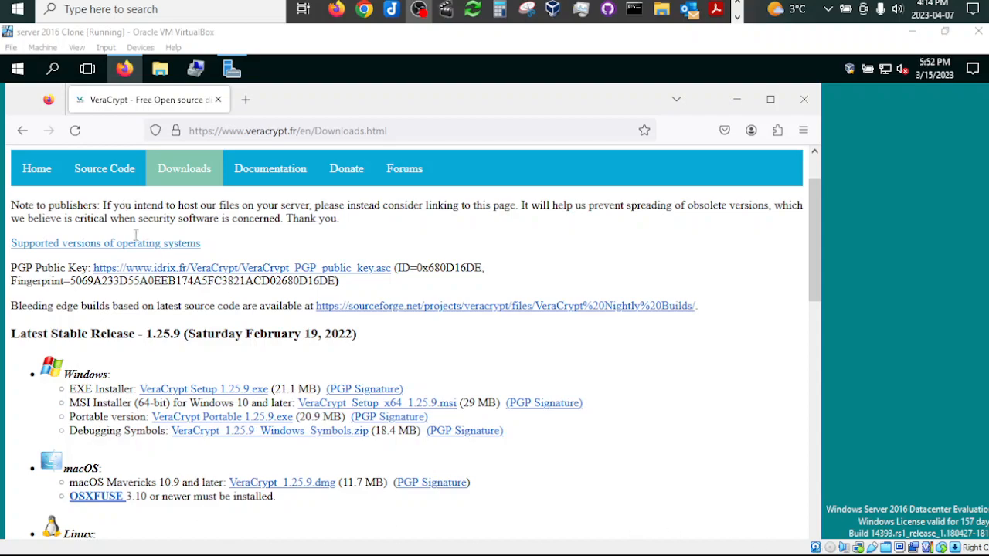
pyautogui.click(205, 390)
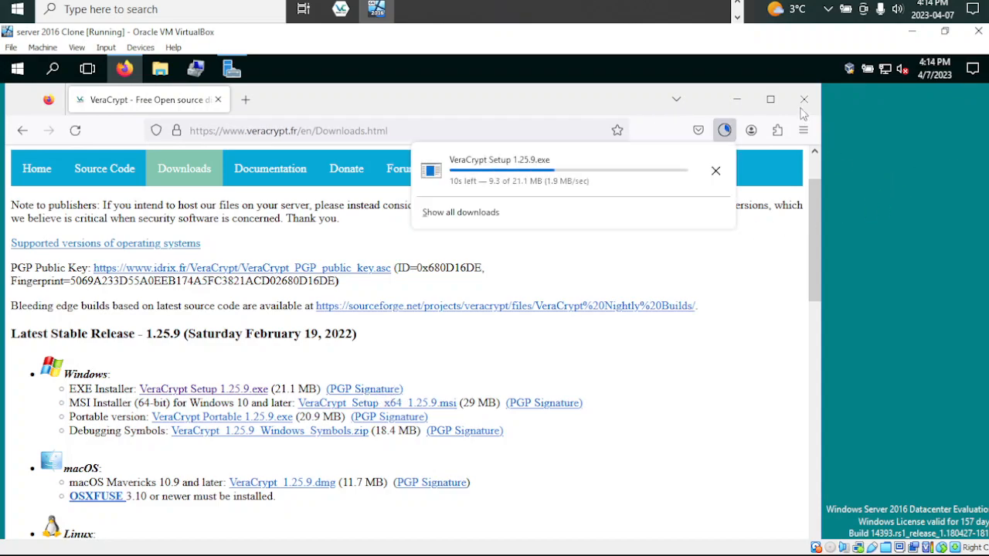
pyautogui.click(736, 99)
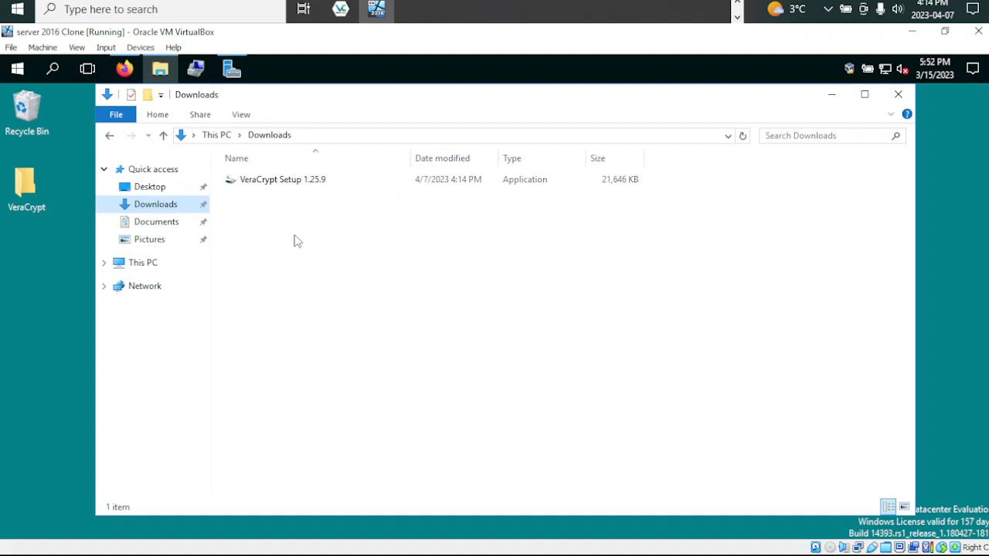
# Run VeraCrypt Setup 1.25.9 from the guest's Downloads folder and accept the license terms.
pyautogui.doubleClick(295, 189)
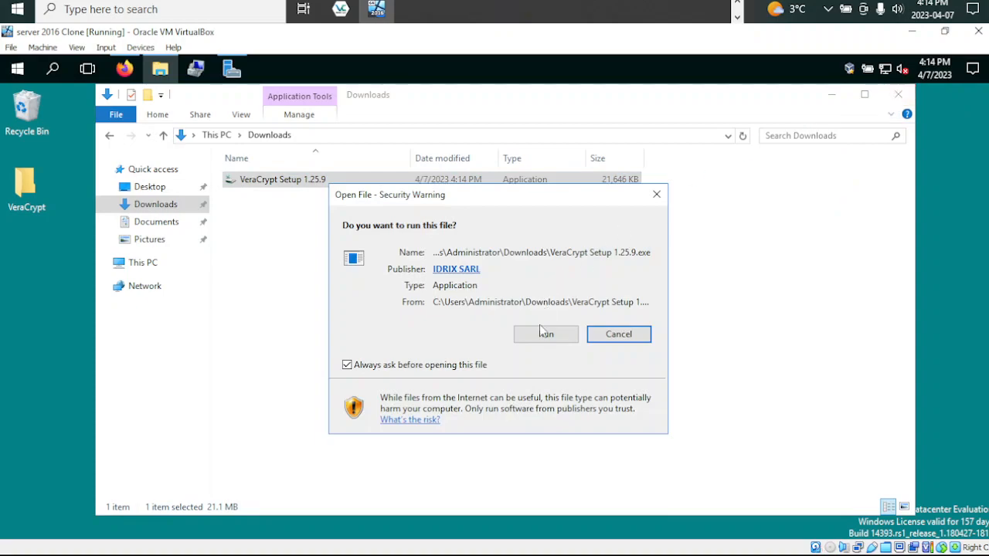
pyautogui.click(546, 335)
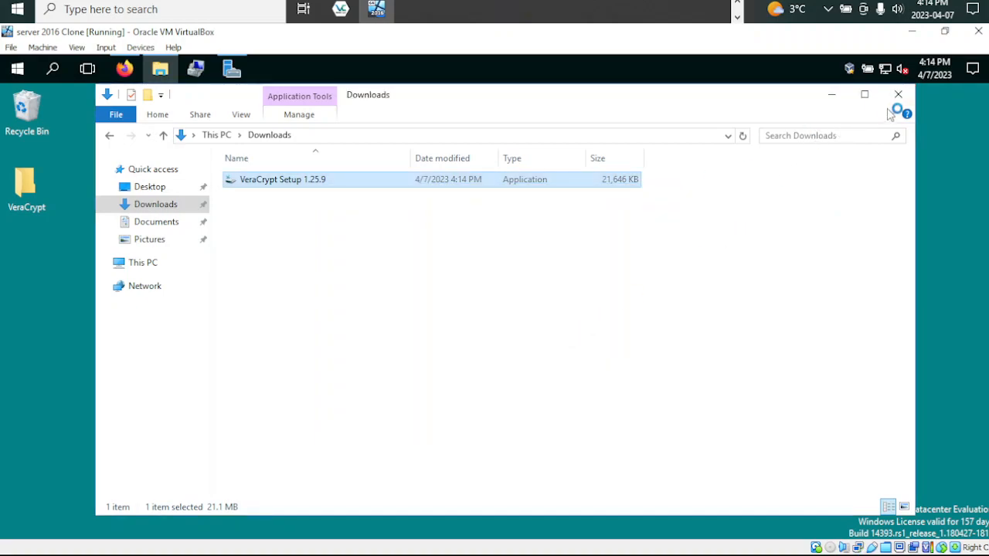
pyautogui.click(899, 95)
pyautogui.click(516, 350)
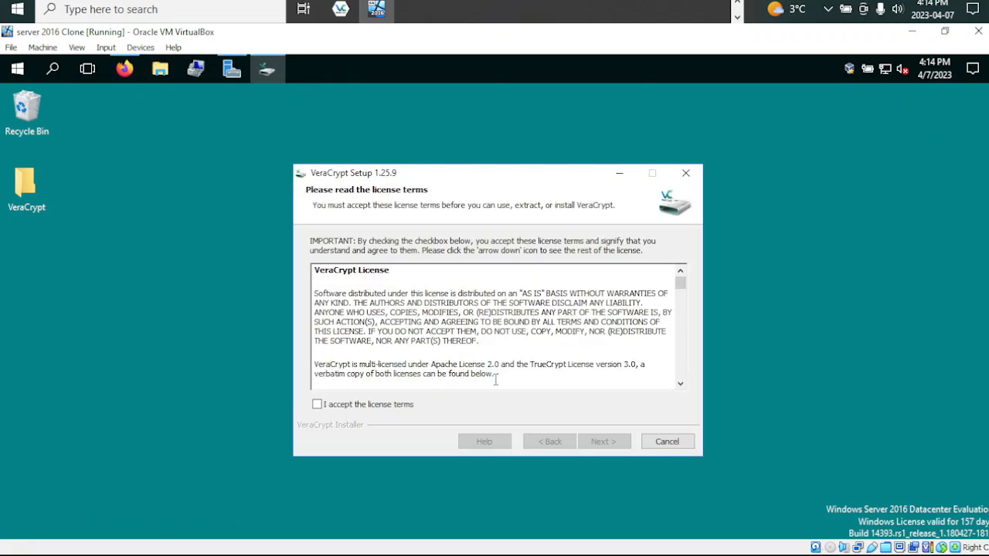
pyautogui.click(360, 407)
pyautogui.click(603, 442)
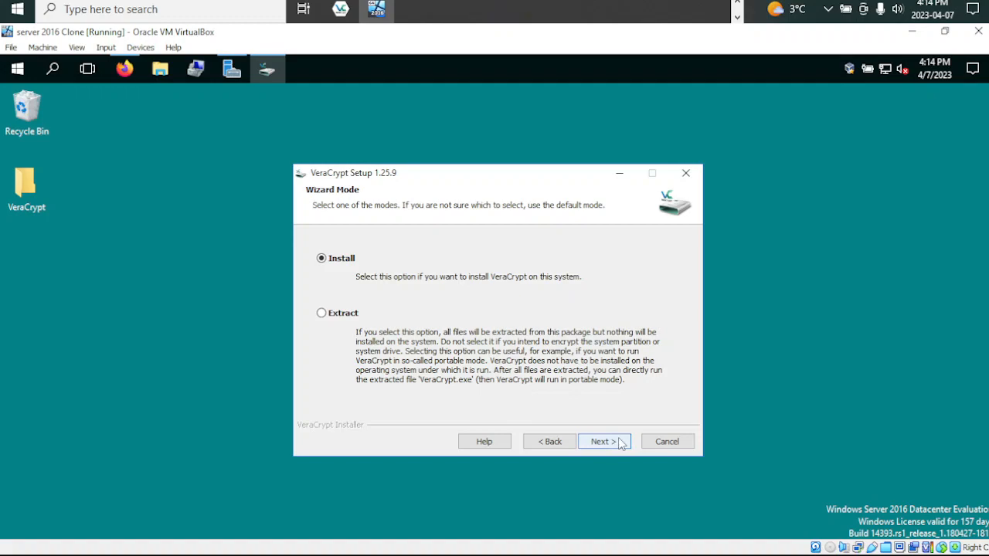
# Install VeraCrypt in C:\Program Files\VeraCrypt\ with the default setup options, and finish without viewing the beginner's tutorial.
pyautogui.click(618, 442)
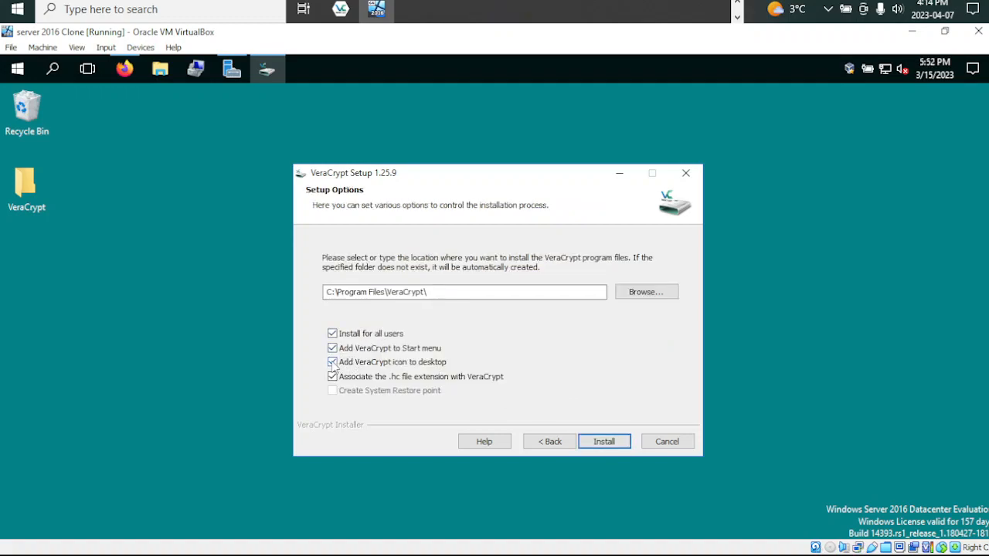
pyautogui.click(606, 443)
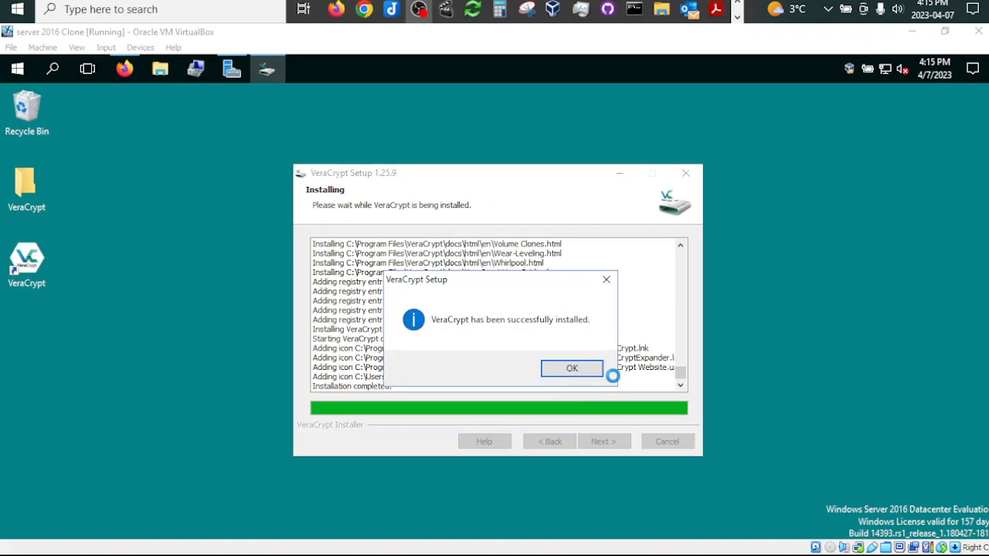
pyautogui.click(586, 370)
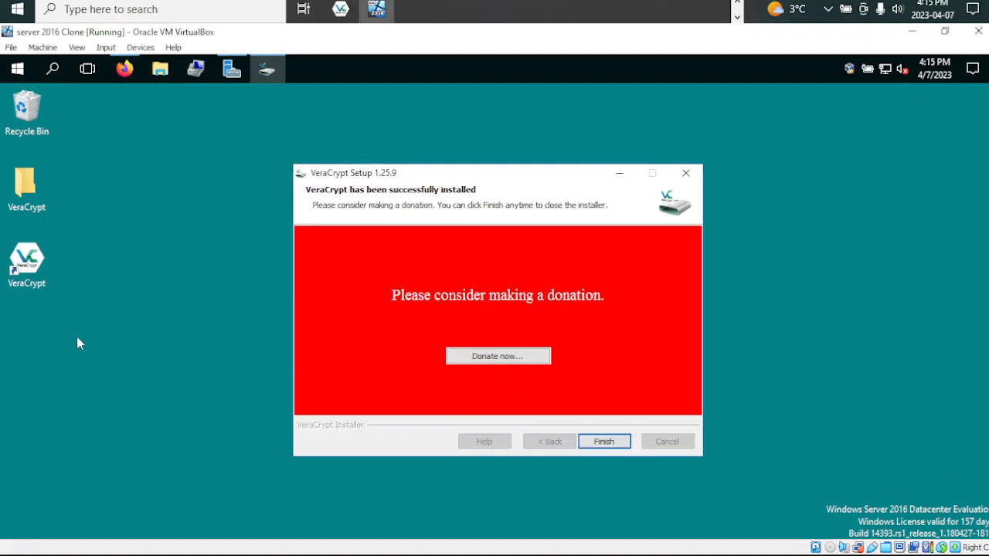
pyautogui.click(603, 445)
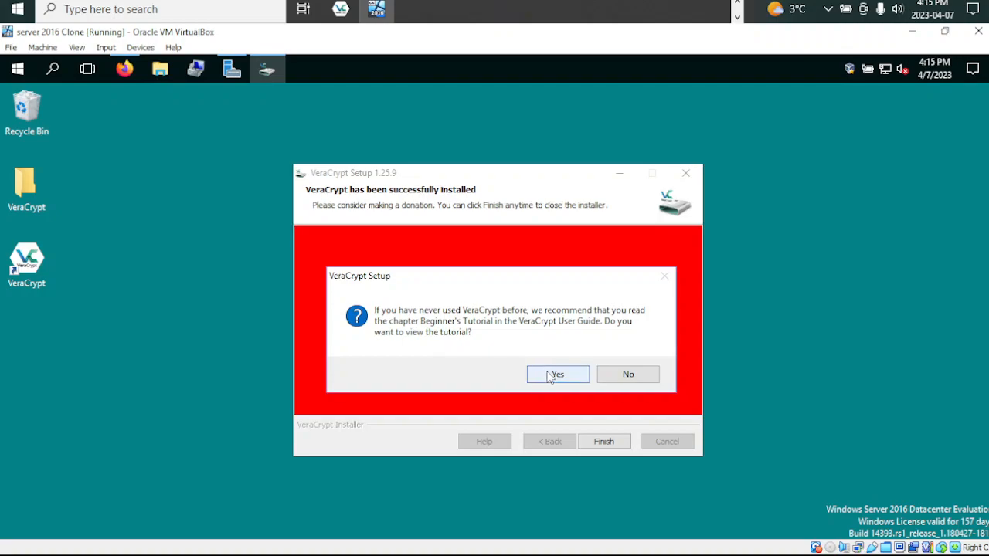
pyautogui.click(622, 375)
# Launch the installed VeraCrypt and create a volume that encrypts the system partition or entire system drive, using Normal system encryption.
pyautogui.doubleClick(35, 270)
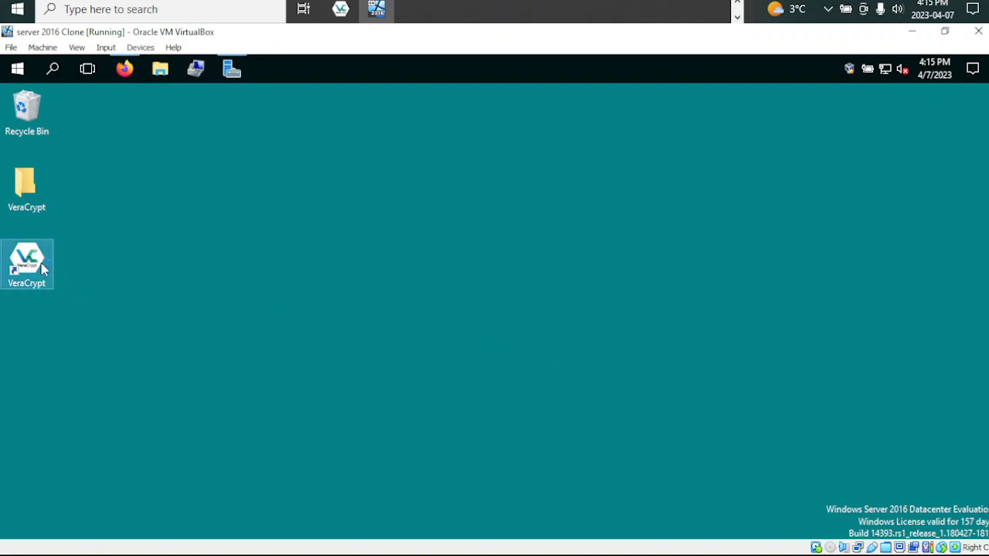
pyautogui.moveTo(457, 143); pyautogui.dragTo(741, 96)
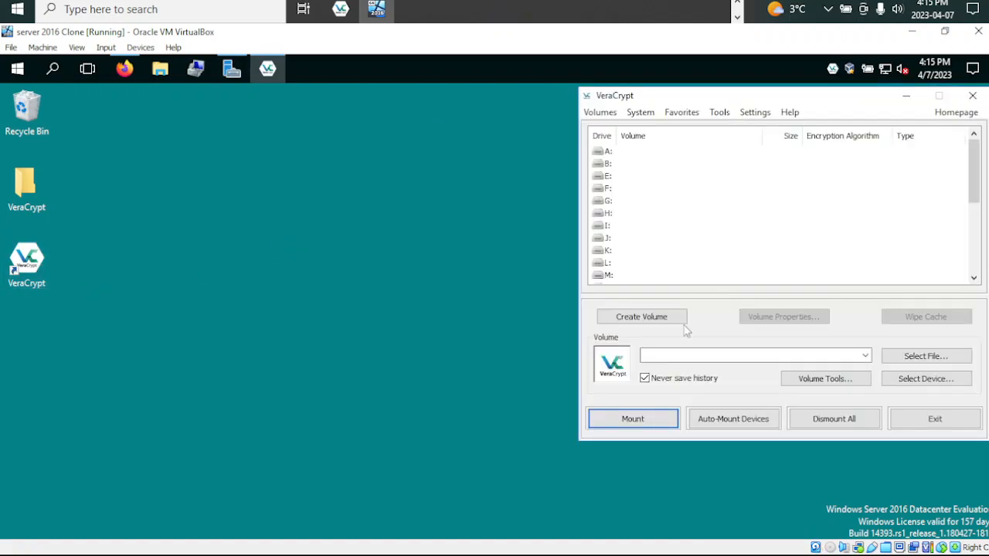
pyautogui.click(626, 323)
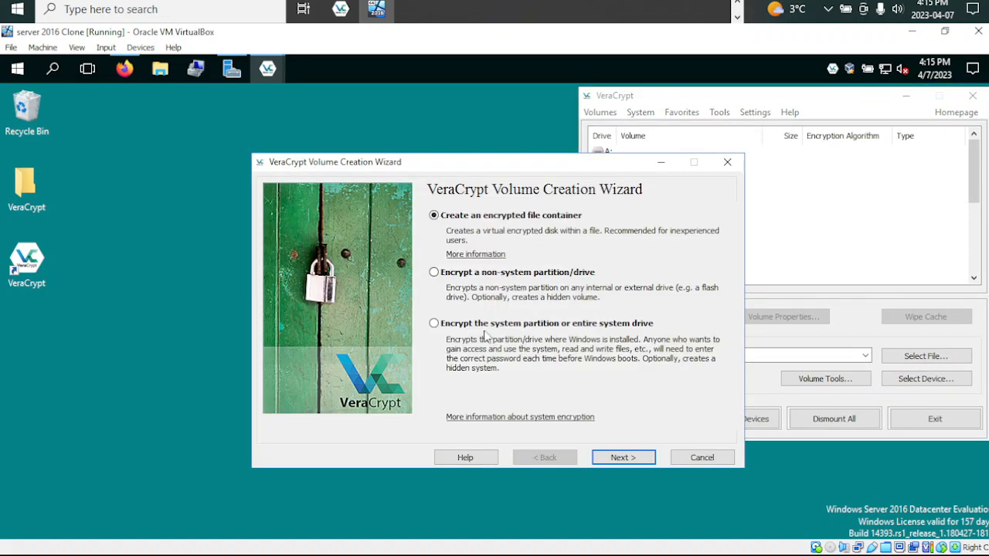
pyautogui.click(441, 328)
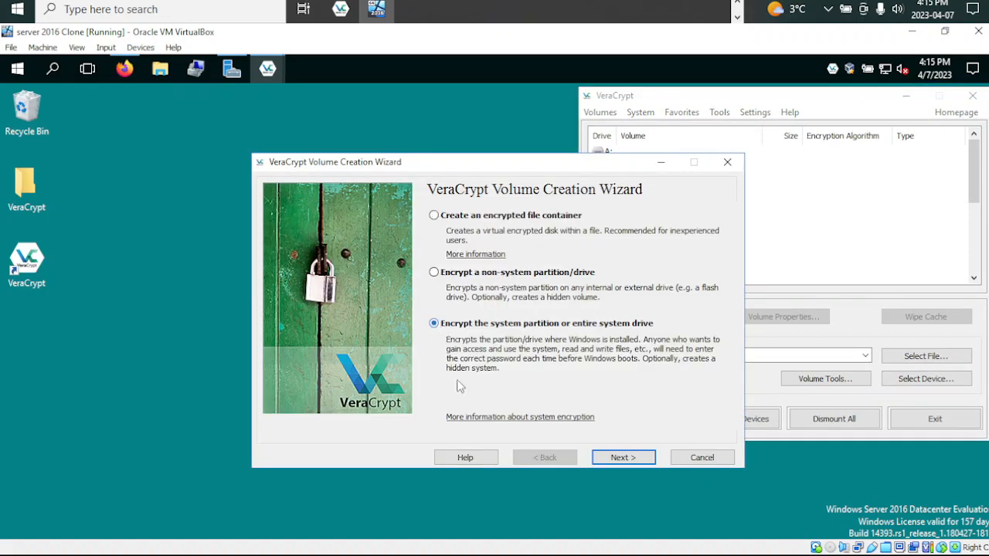
pyautogui.click(622, 457)
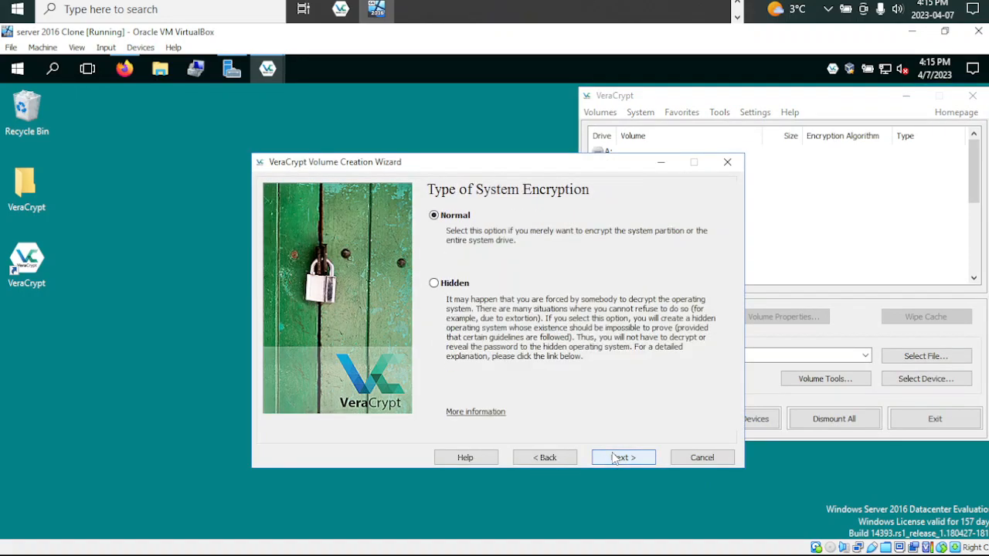
pyautogui.moveTo(498, 166); pyautogui.dragTo(328, 107)
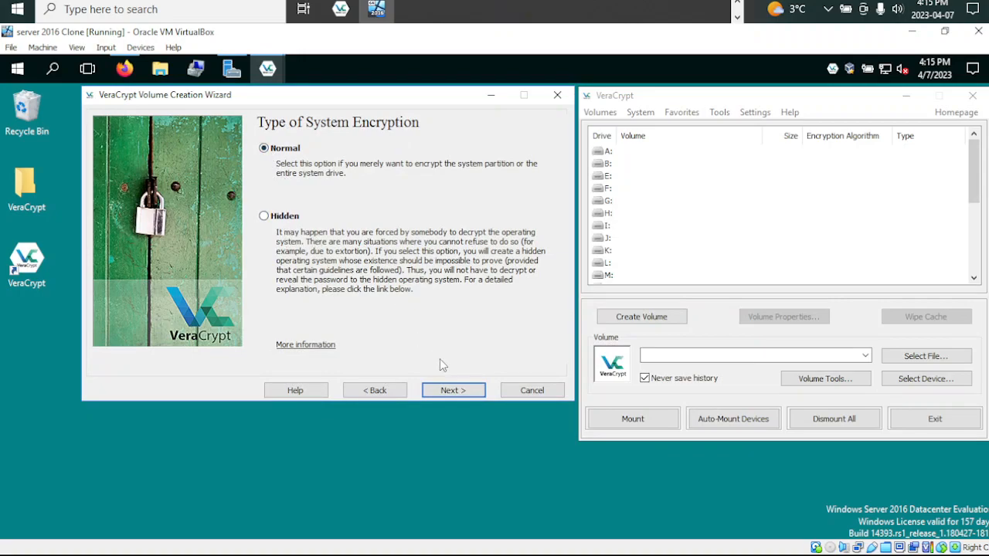
pyautogui.click(456, 391)
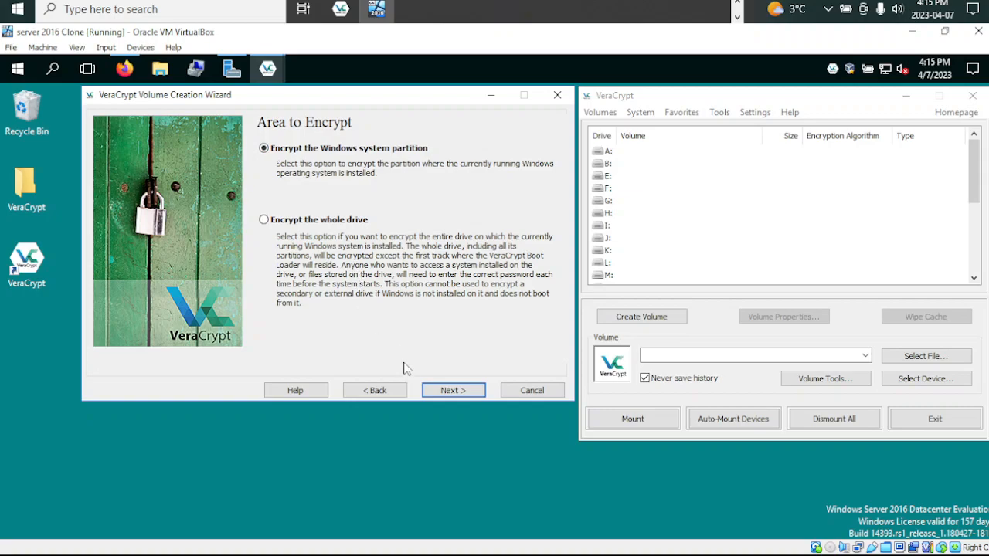
# Set the encryption to cover the Windows system partition of a single-boot computer, with the AES algorithm and SHA-256 hash.
pyautogui.click(434, 392)
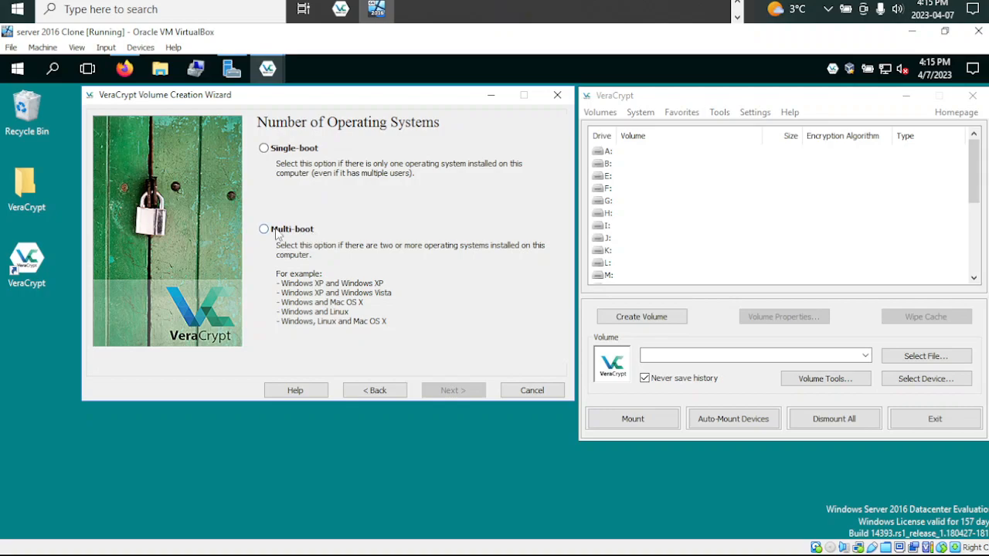
pyautogui.click(280, 150)
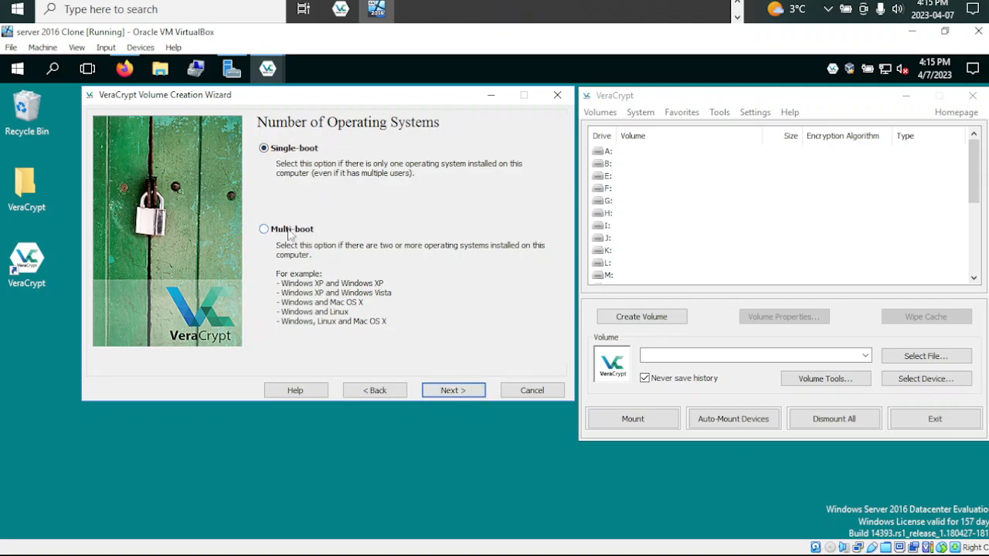
pyautogui.click(302, 232)
pyautogui.click(280, 151)
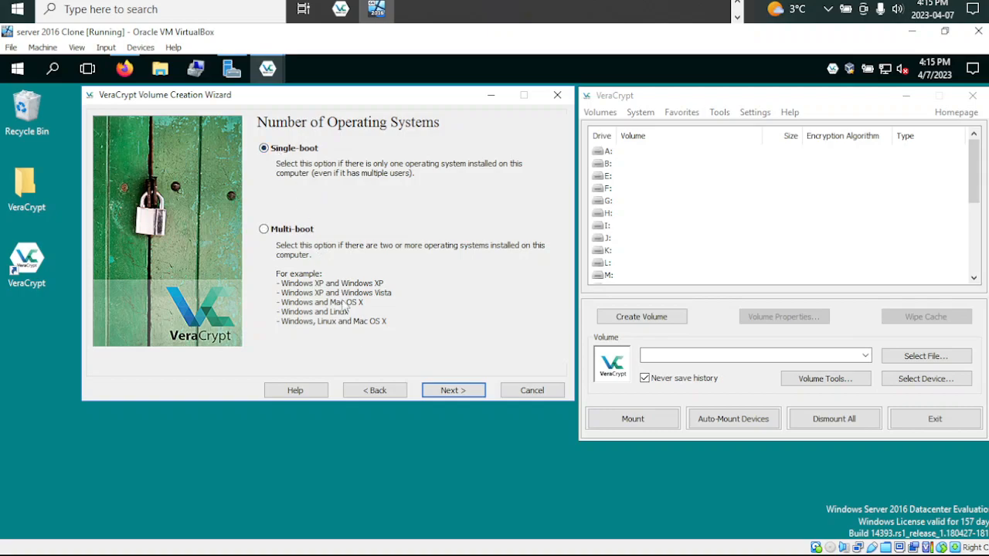
pyautogui.click(447, 392)
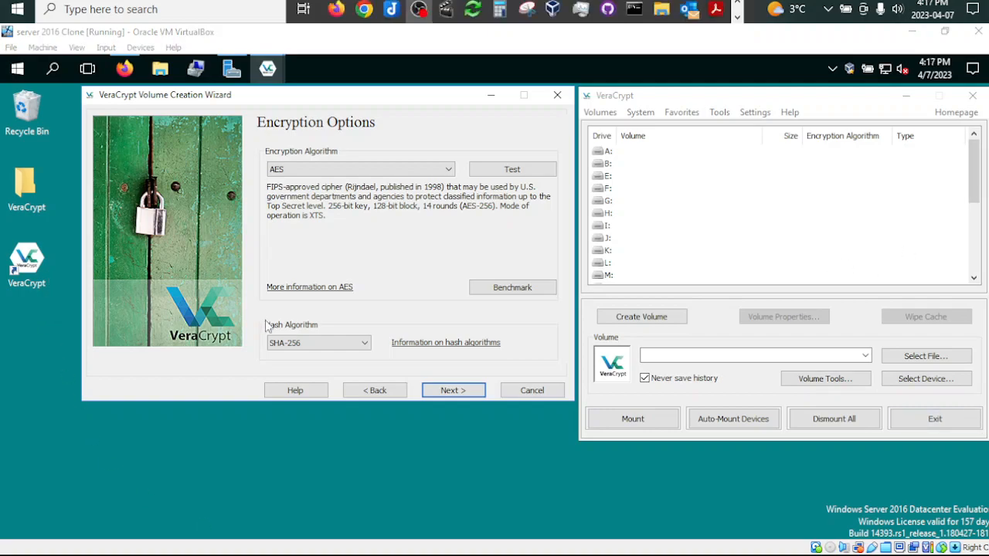
pyautogui.click(454, 391)
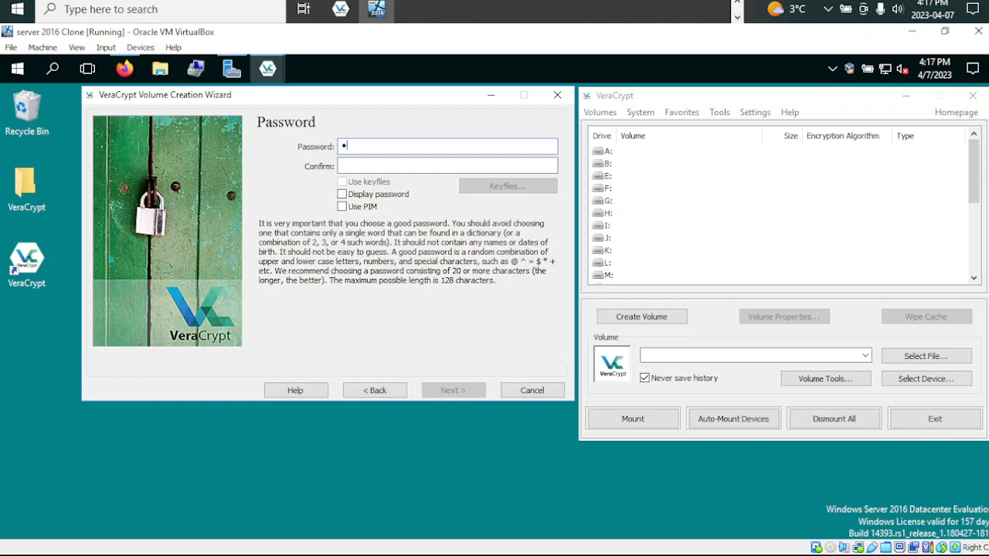
# Enter and confirm the system encryption password without a PIM, and accept using a short password.
pyautogui.click(371, 166)
pyautogui.write('••••')
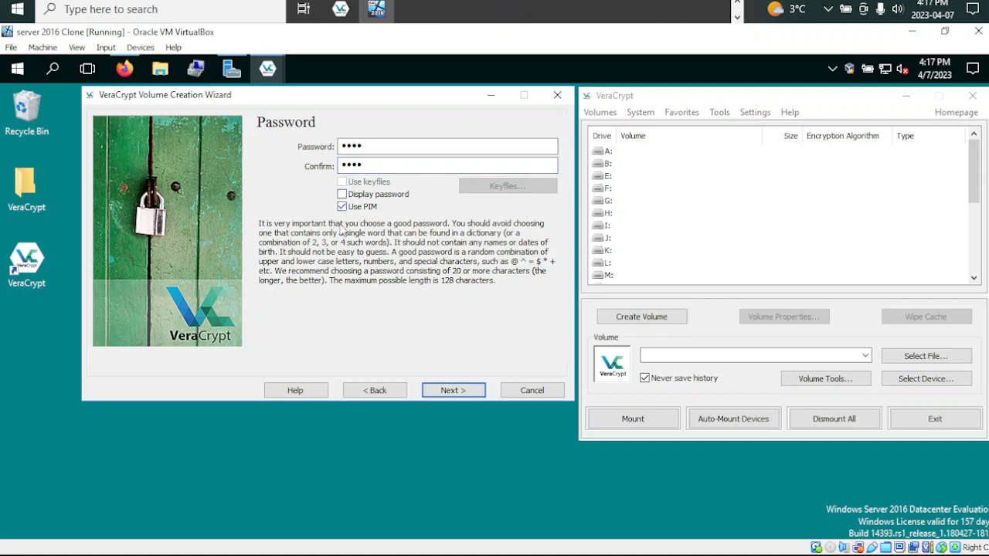
pyautogui.click(464, 393)
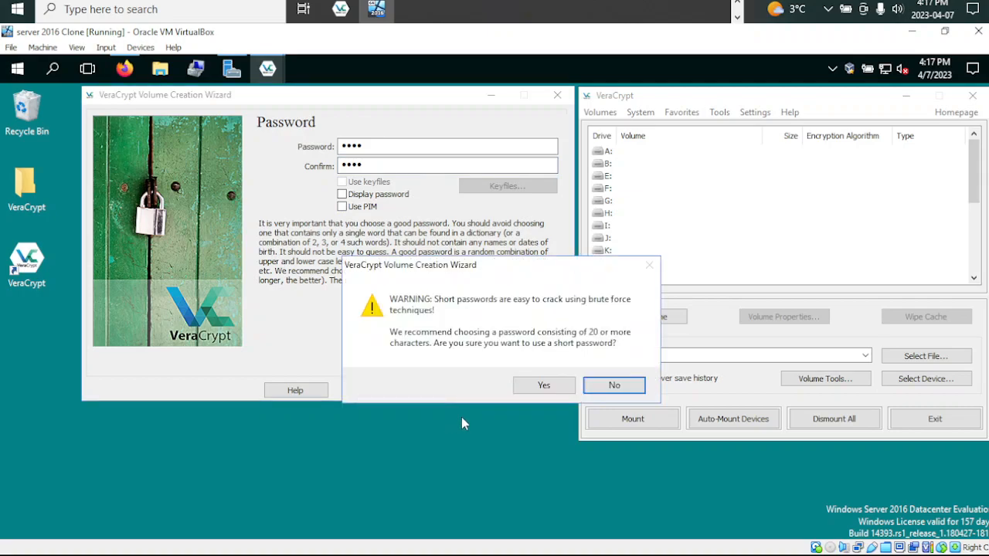
pyautogui.click(544, 385)
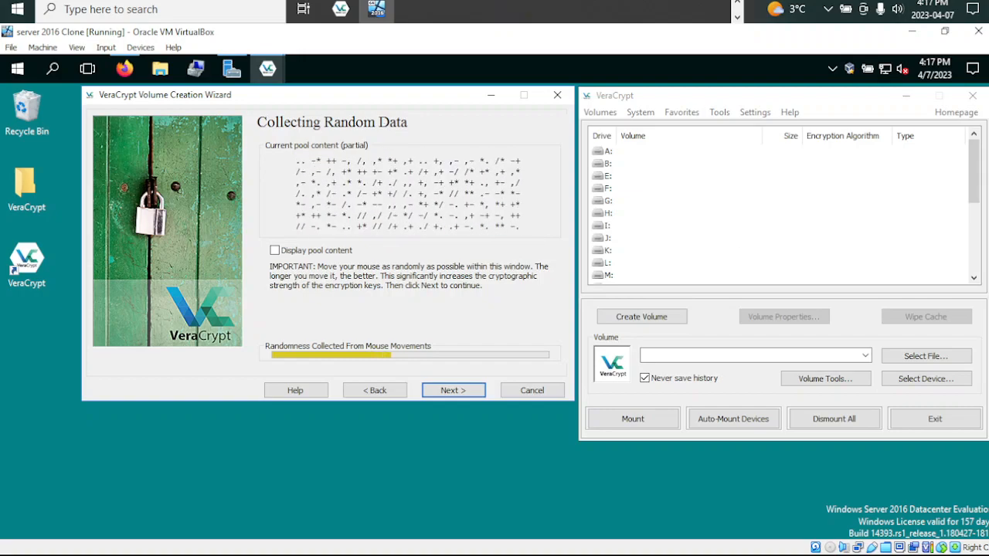
# Generate the encryption keys from the collected mouse randomness and proceed to the Rescue Disk settings.
pyautogui.click(476, 392)
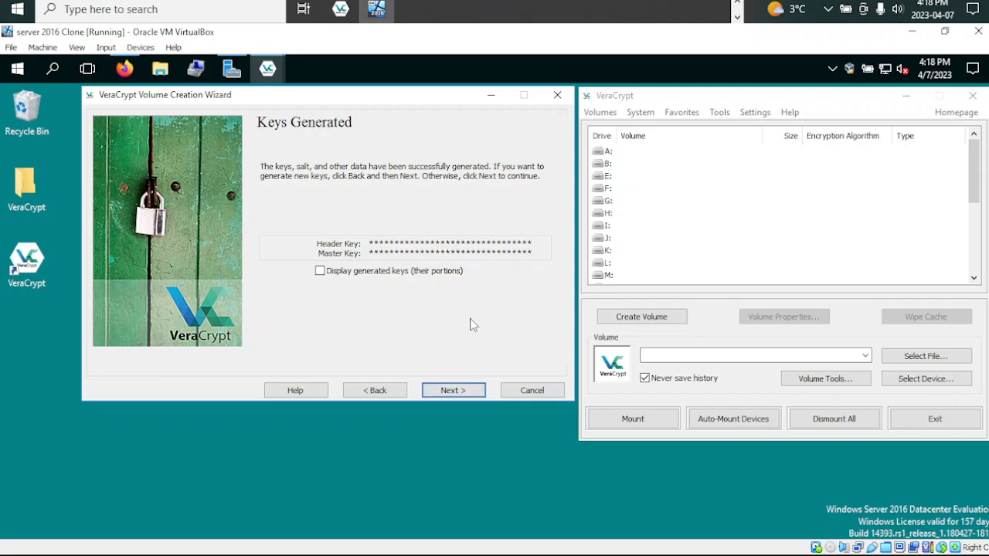
pyautogui.click(463, 391)
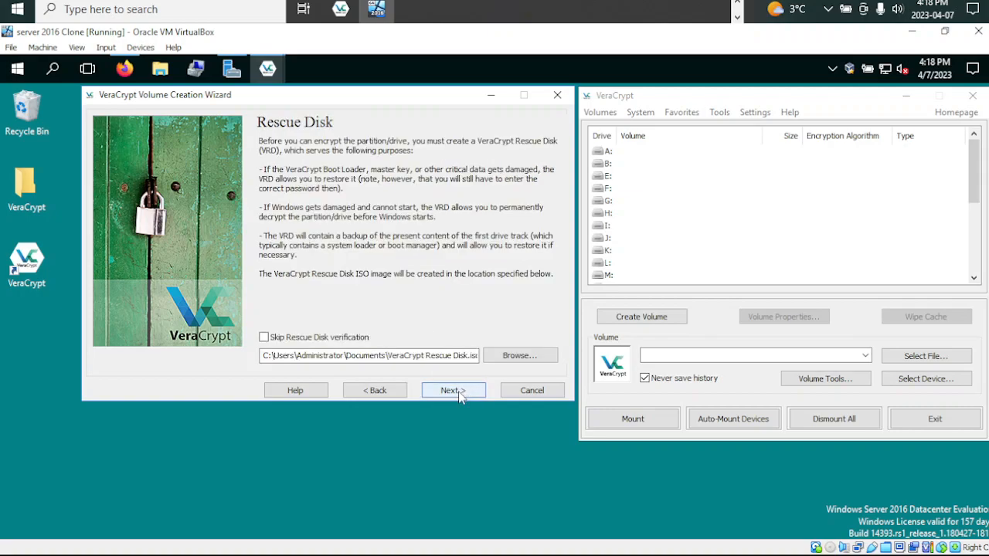
pyautogui.click(454, 394)
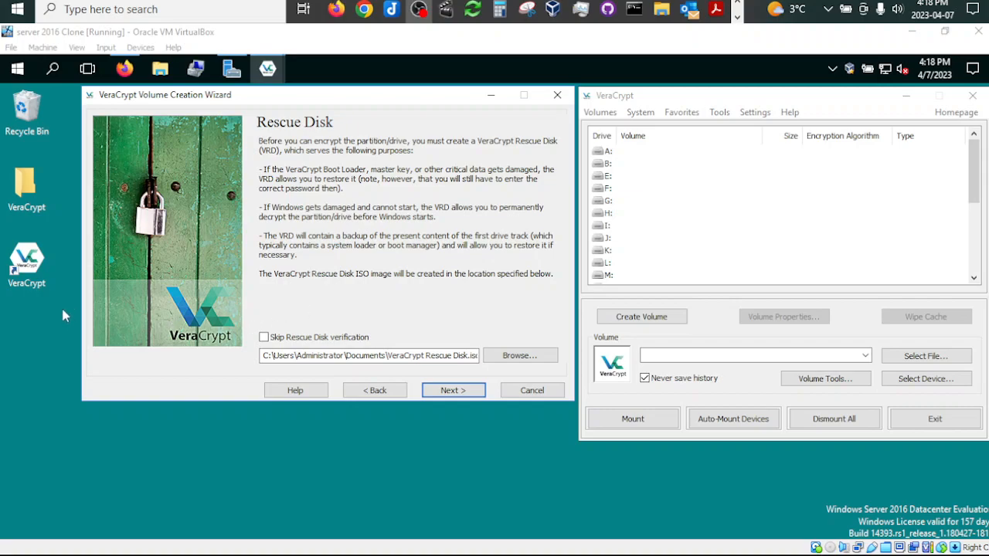
pyautogui.click(524, 360)
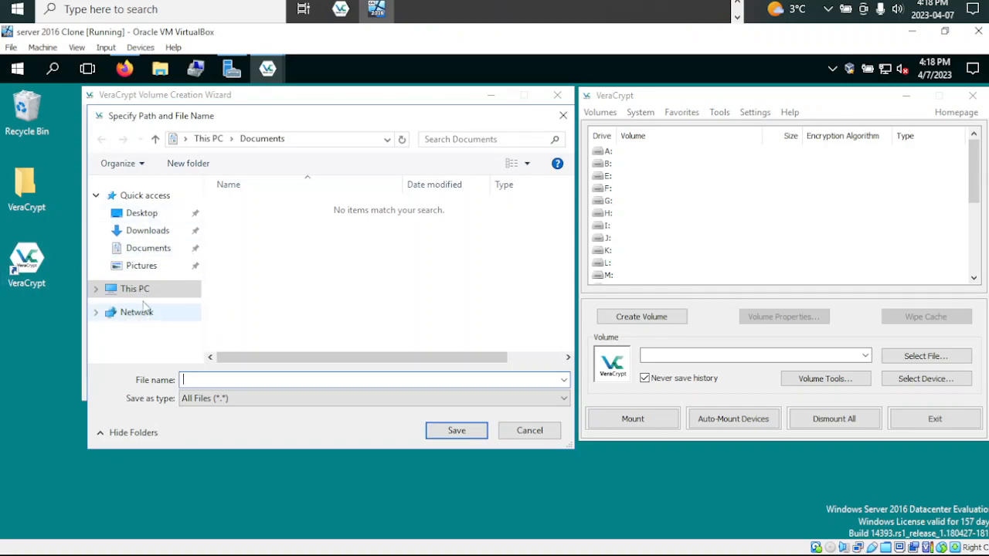
pyautogui.click(145, 219)
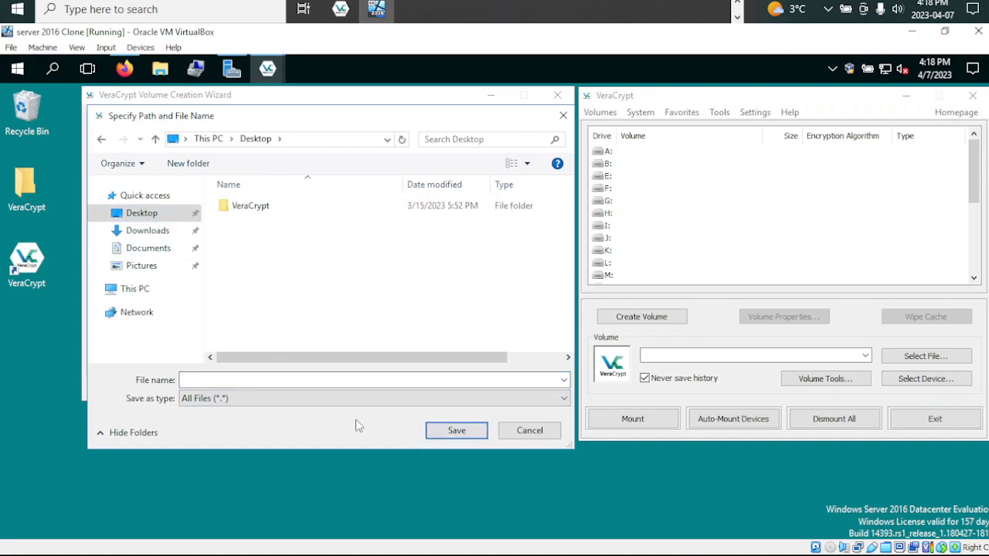
pyautogui.moveTo(289, 116); pyautogui.dragTo(608, 153)
pyautogui.click(848, 469)
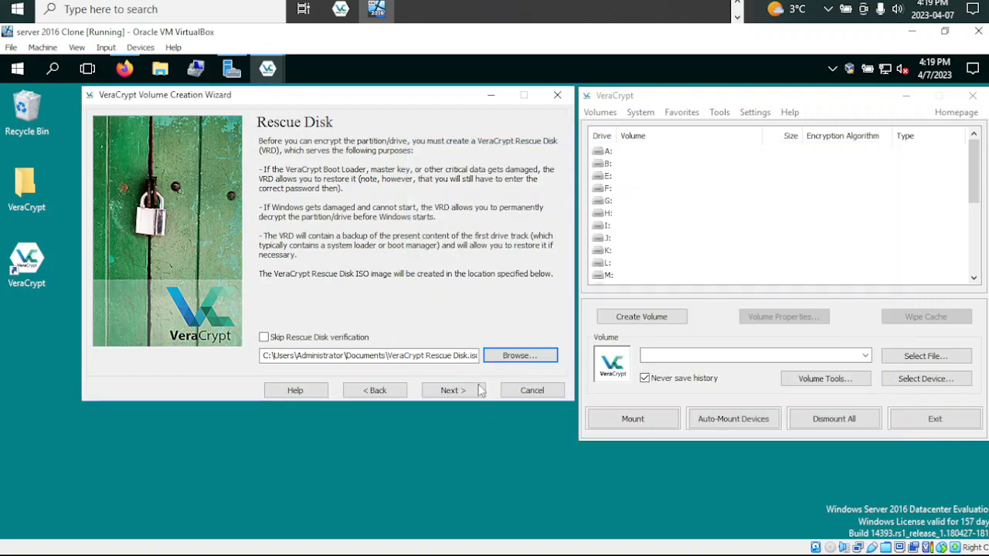
# Set the Rescue Disk image to be saved on the Desktop, reusing the file name VeraCrypt Rescue Disk.iso.
pyautogui.moveTo(389, 354); pyautogui.dragTo(491, 355)
pyautogui.rightClick(463, 357)
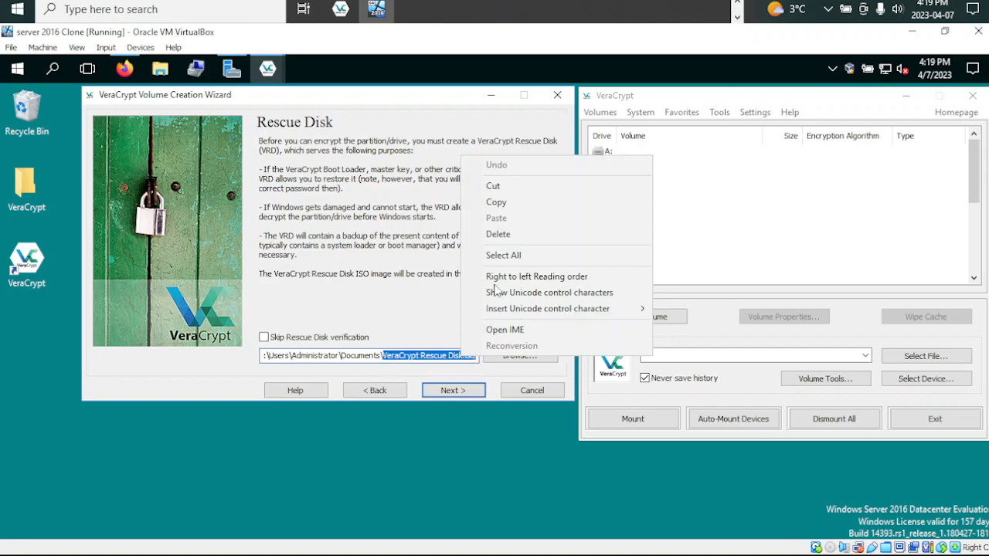
pyautogui.click(545, 200)
pyautogui.click(509, 357)
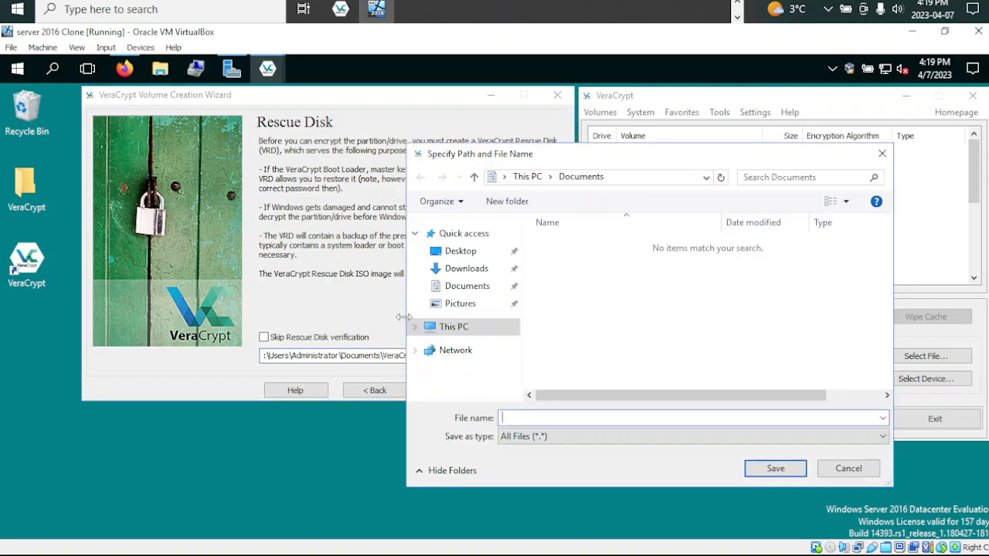
pyautogui.click(471, 255)
pyautogui.click(508, 417)
pyautogui.hotkey('ctrl', 'v')
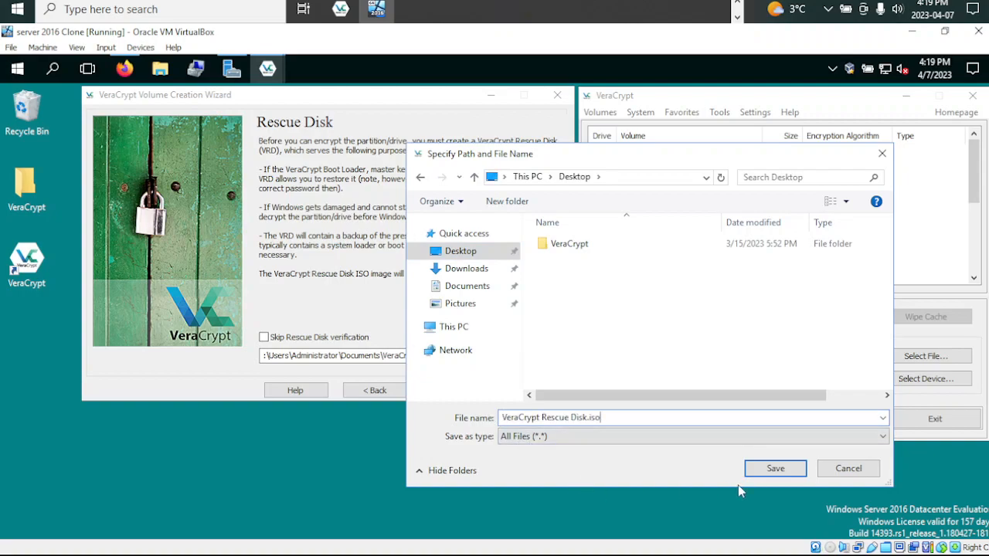
pyautogui.click(775, 468)
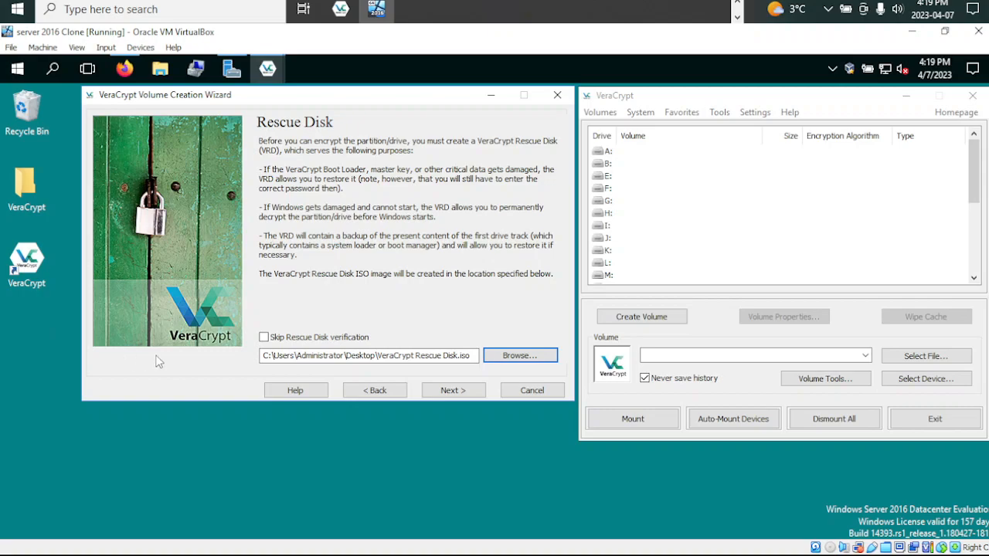
# Create the Rescue Disk image, opting to store the ISO on a removable drive, and accept the warning about reusing older rescue disks.
pyautogui.click(456, 392)
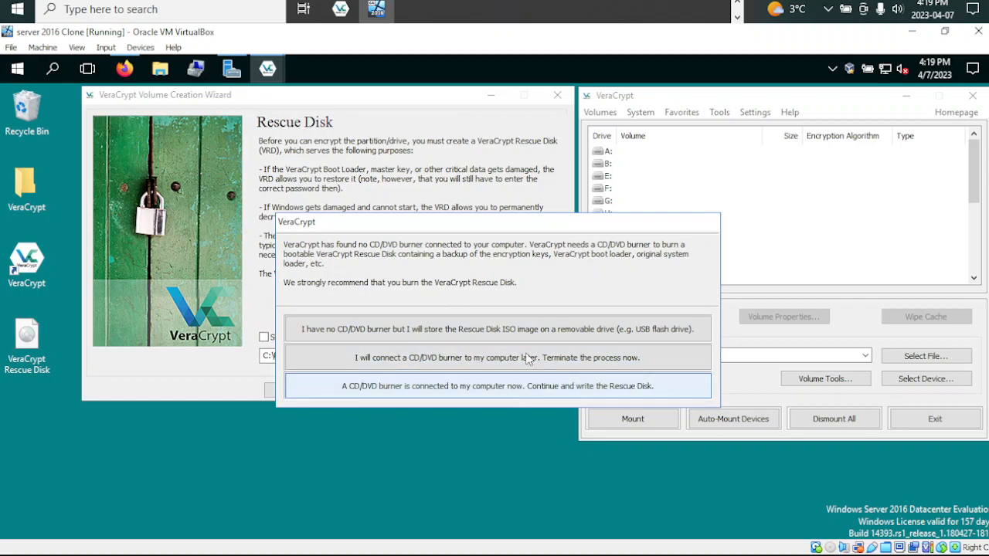
pyautogui.click(402, 364)
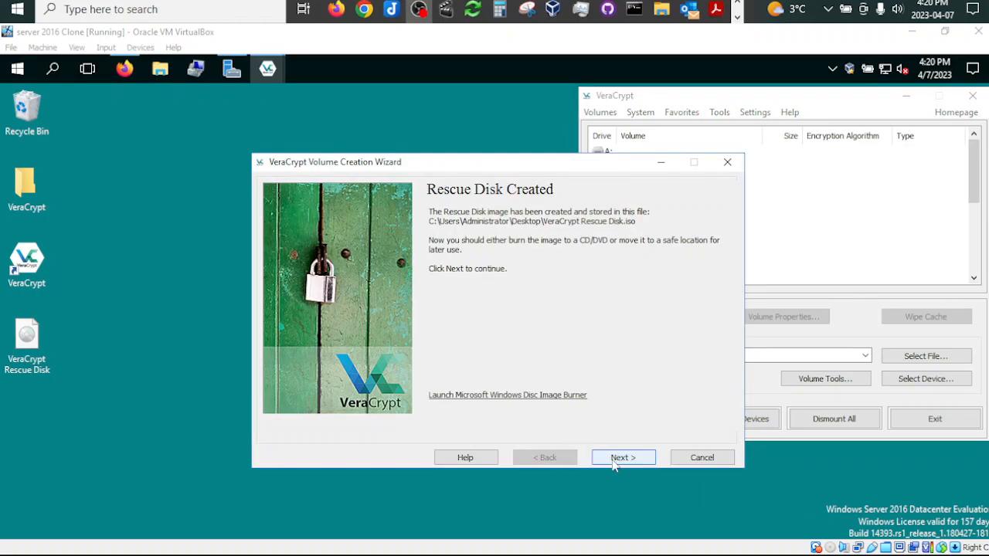
pyautogui.click(622, 458)
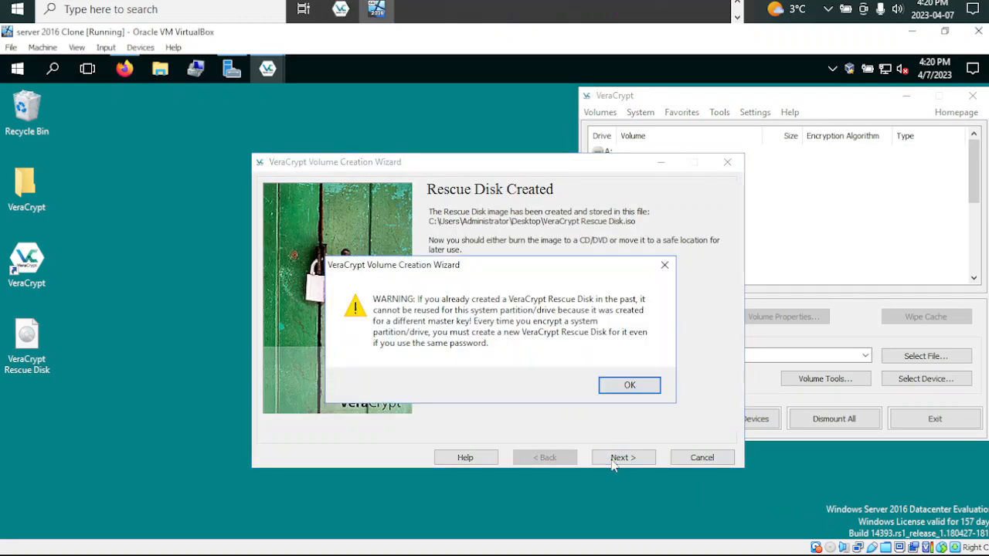
pyautogui.click(627, 387)
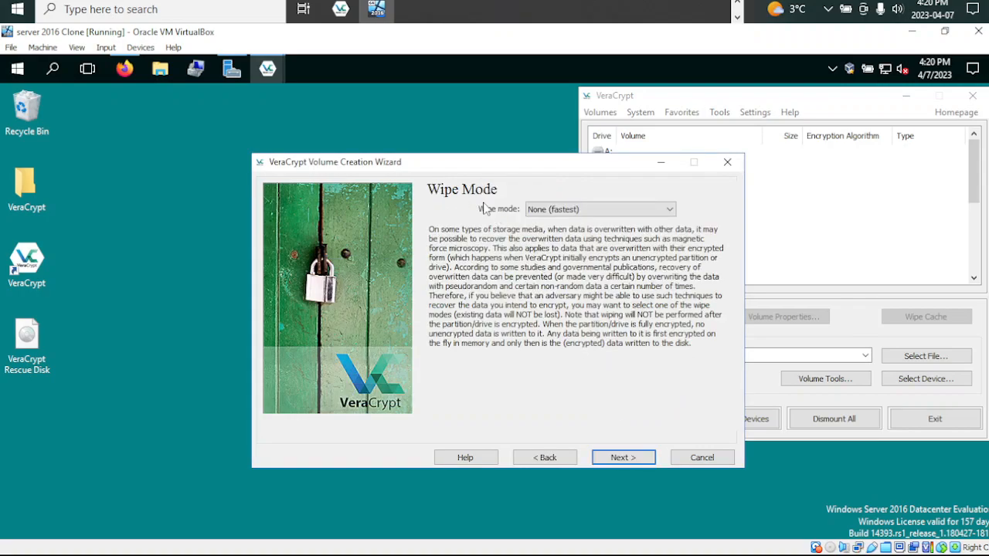
# Keep the wipe mode at None (fastest), start the system encryption pretest, accept its notes and restart the virtual machine.
pyautogui.click(584, 211)
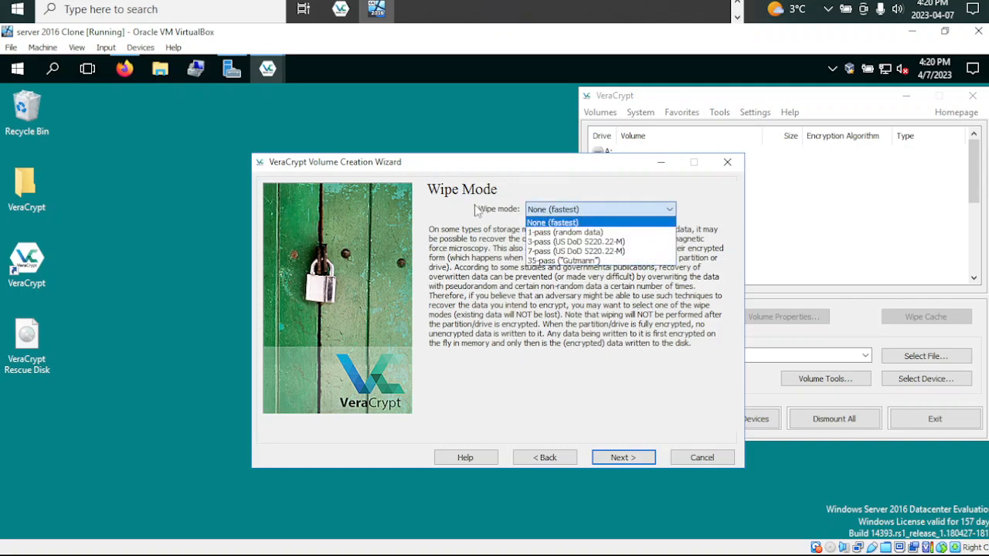
pyautogui.click(442, 214)
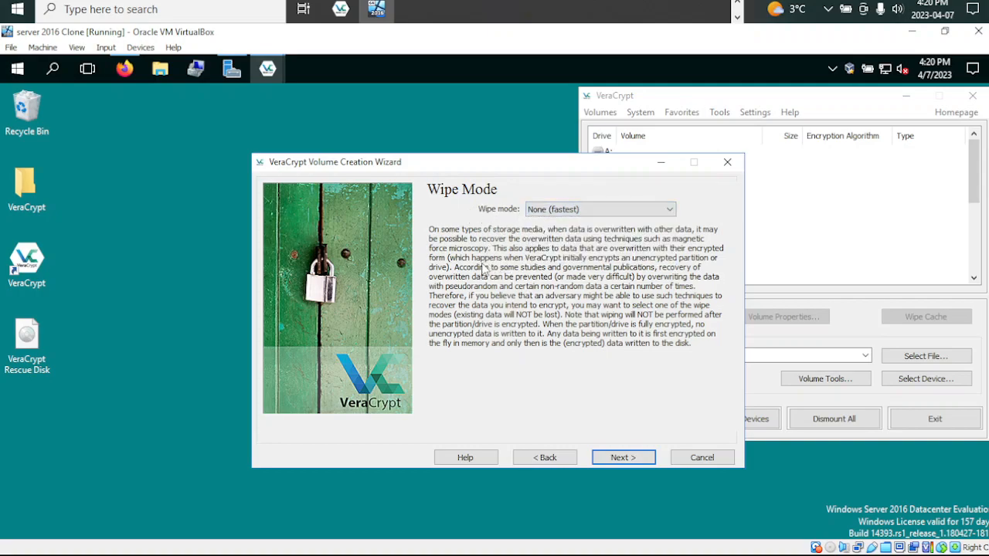
pyautogui.click(614, 458)
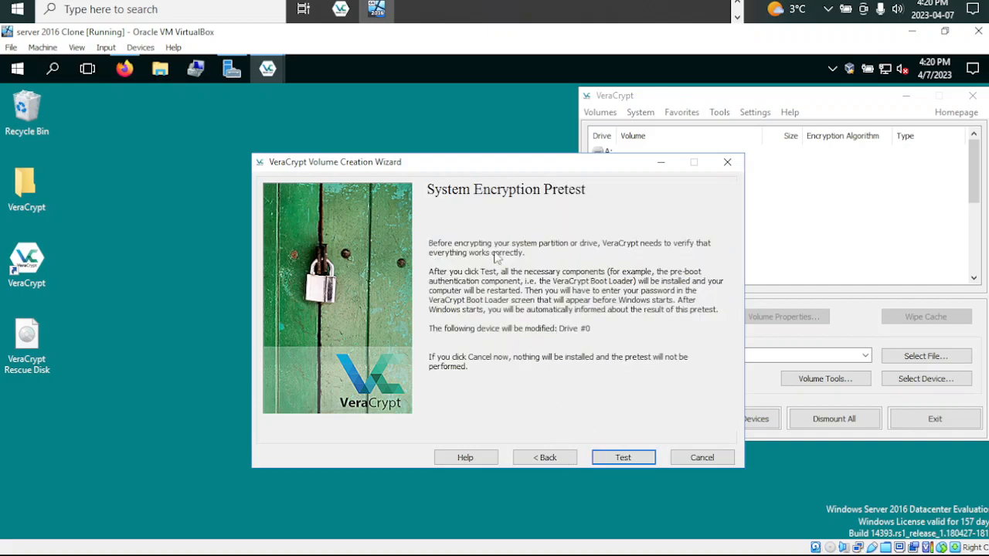
pyautogui.click(624, 459)
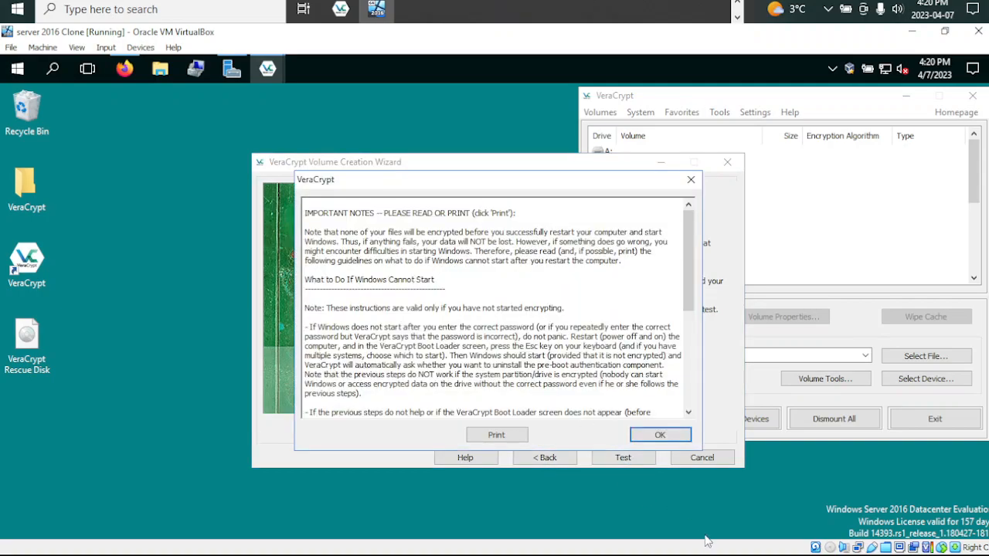
pyautogui.click(658, 435)
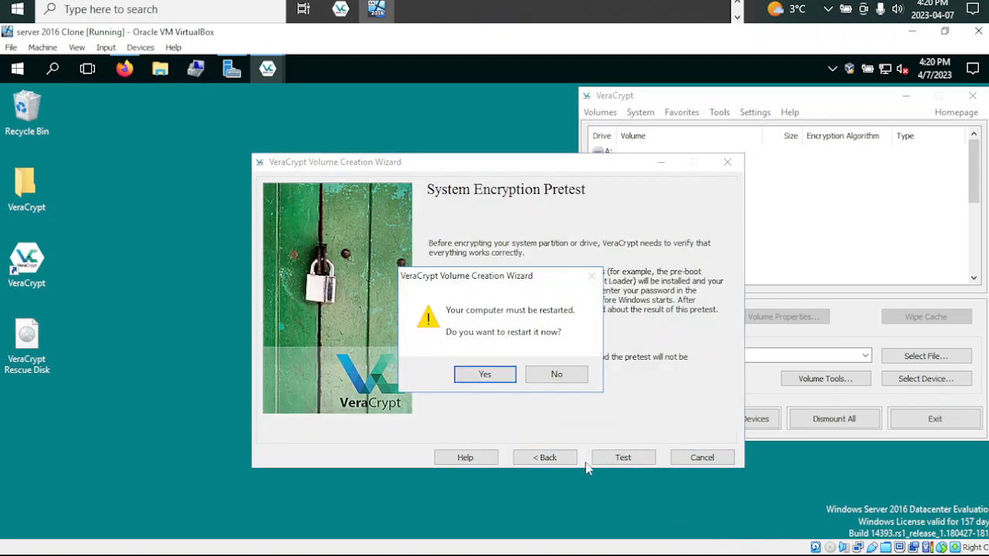
pyautogui.click(487, 378)
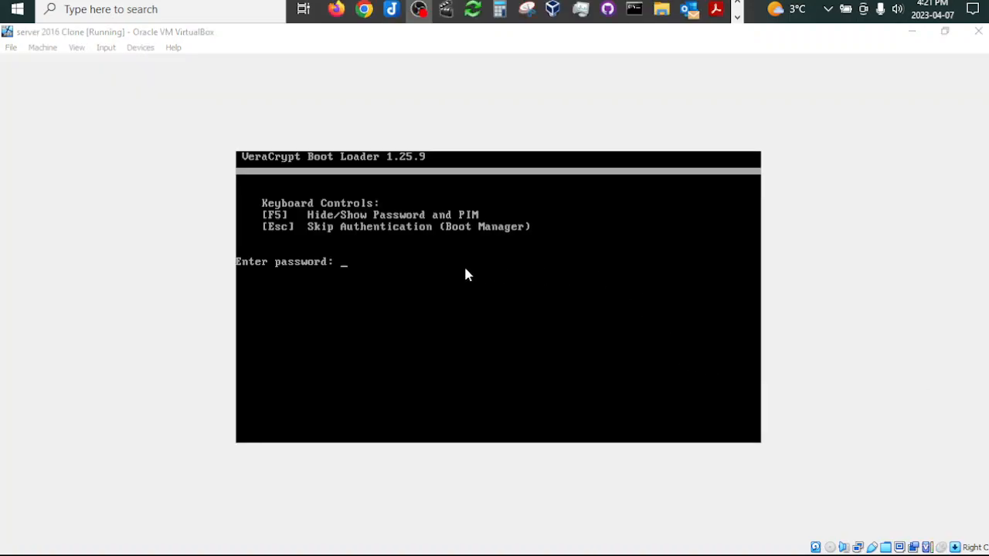
# Enter the system encryption password in the VeraCrypt Boot Loader and submit the PIM prompt to boot Windows.
pyautogui.click(394, 306)
pyautogui.click(516, 376)
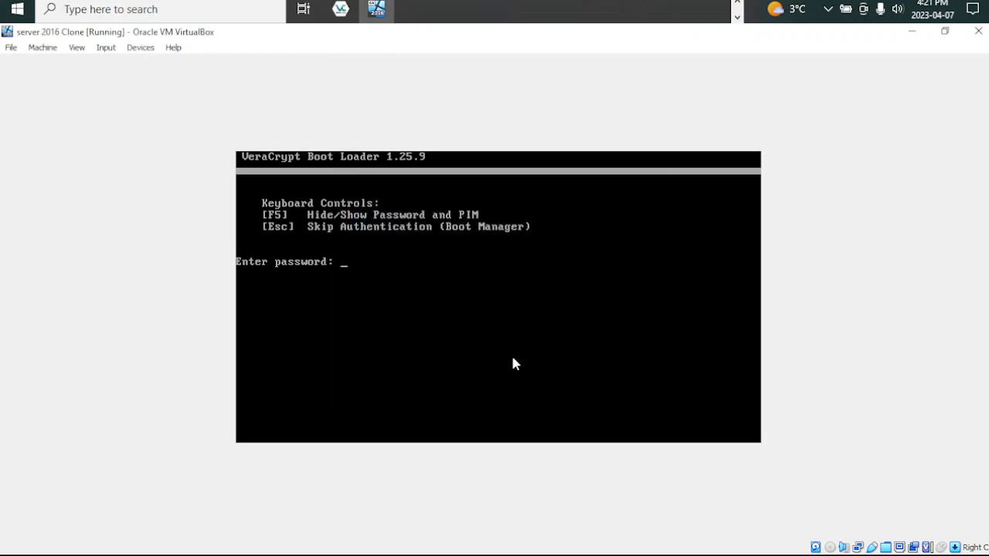
pyautogui.write('***')
pyautogui.press('Return')
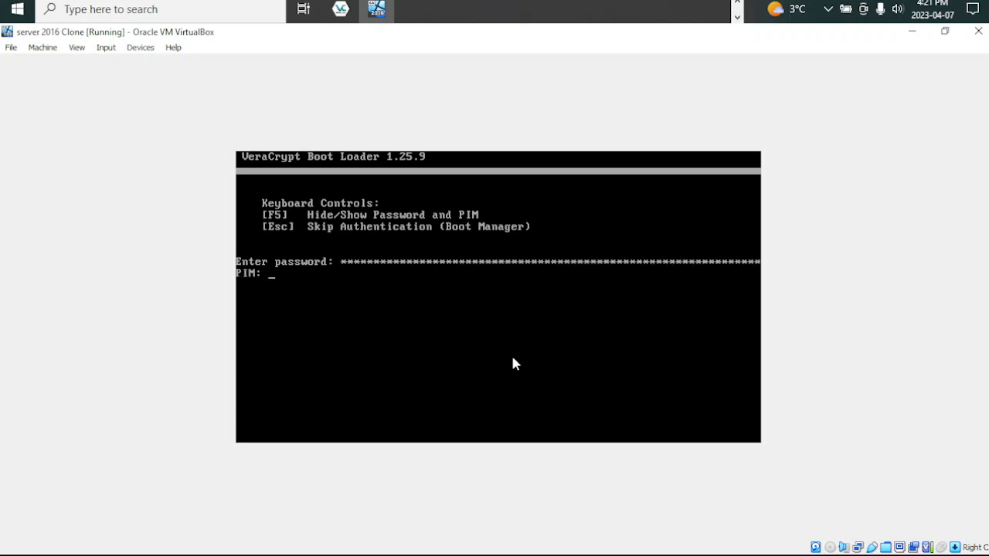
pyautogui.write('*******')
pyautogui.press('Return')
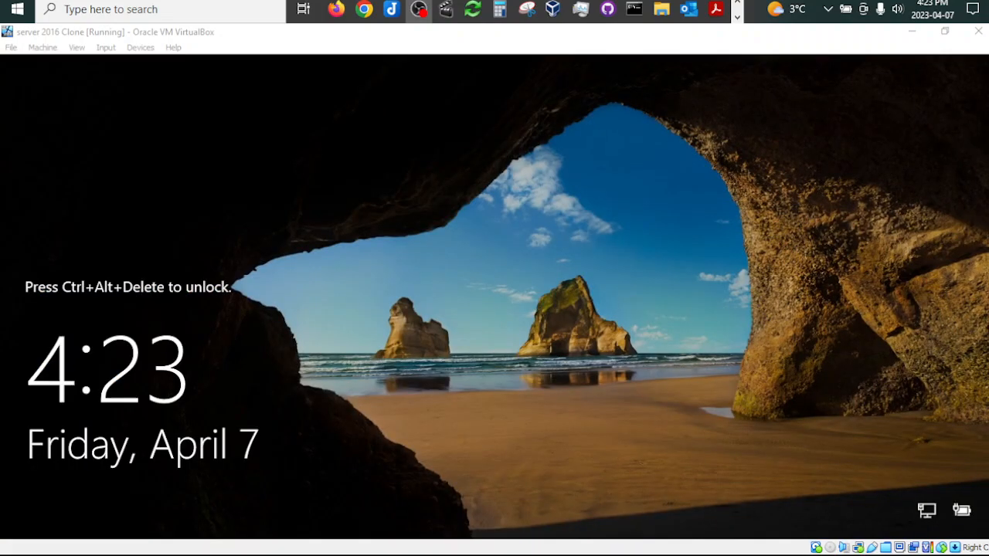
# Send Ctrl-Alt-Del to the virtual machine to unlock it, and sign in as Administrator with the account password.
pyautogui.click(106, 47)
pyautogui.moveTo(124, 64)
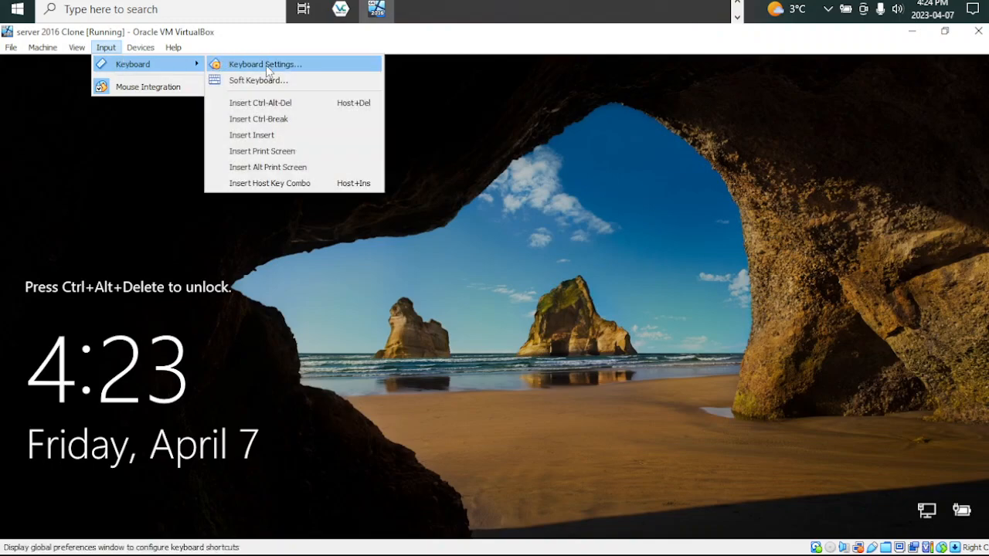
pyautogui.click(272, 107)
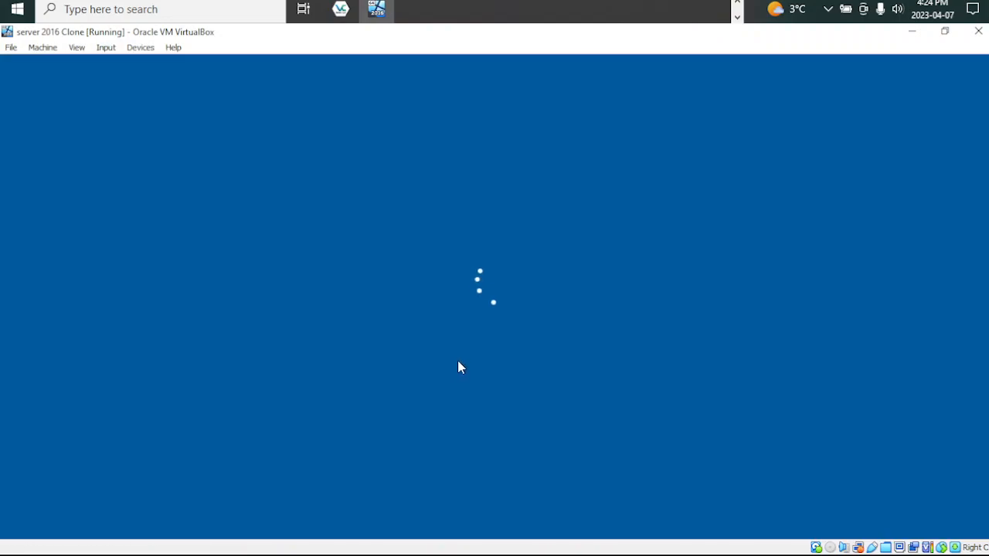
pyautogui.write('•••••')
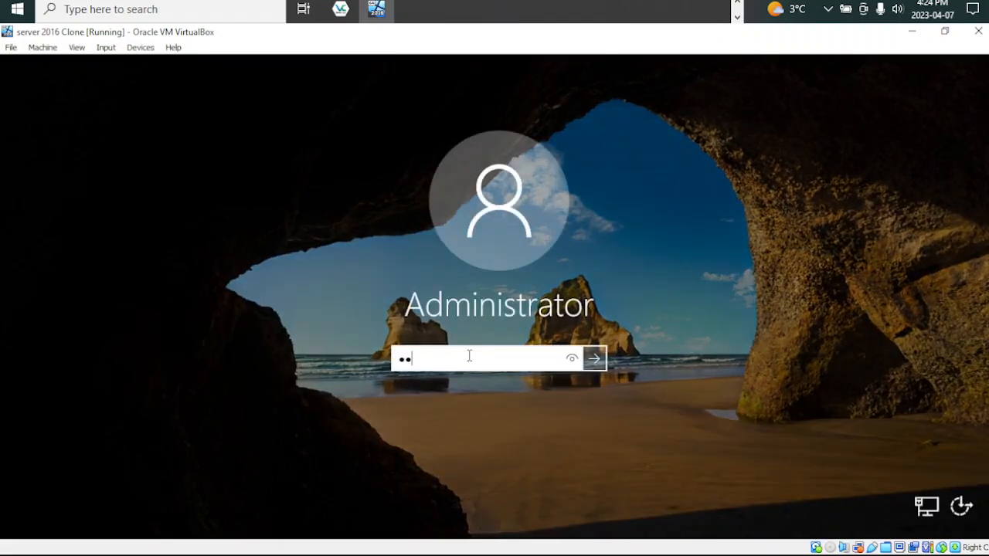
pyautogui.write('••••')
pyautogui.press('Return')
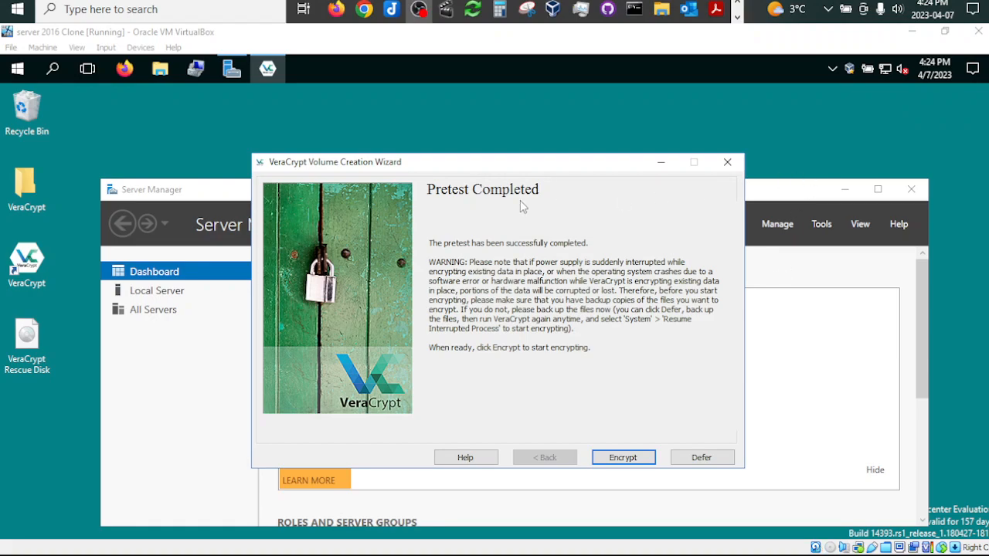
# Minimize Server Manager, encrypt the system partition after accepting the Rescue Disk notes, and finish the wizard.
pyautogui.click(848, 190)
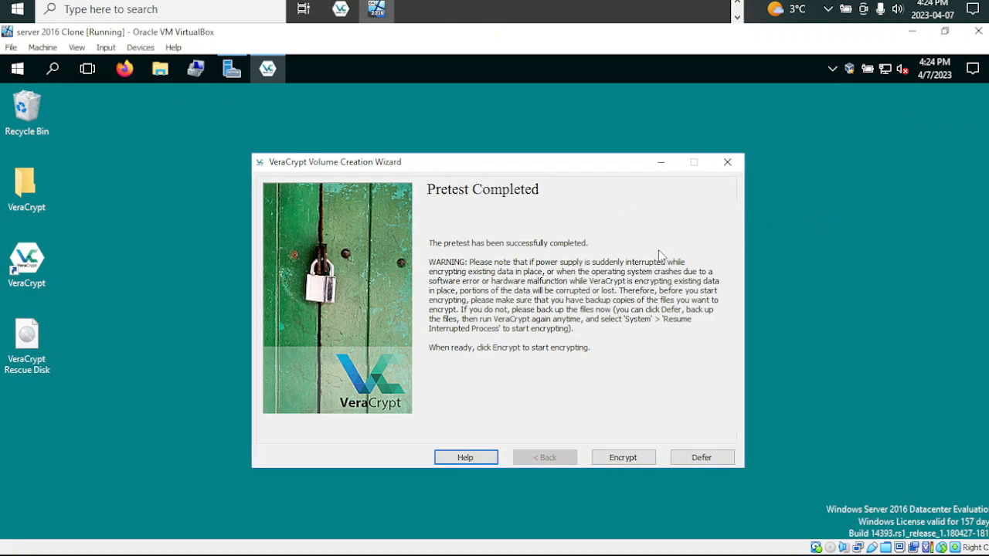
pyautogui.moveTo(581, 163); pyautogui.dragTo(569, 115)
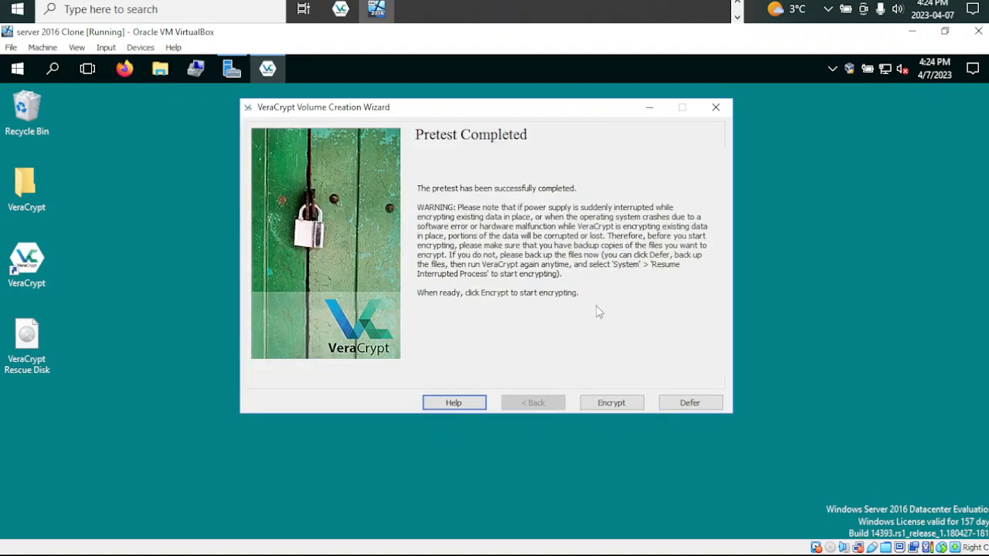
pyautogui.click(601, 402)
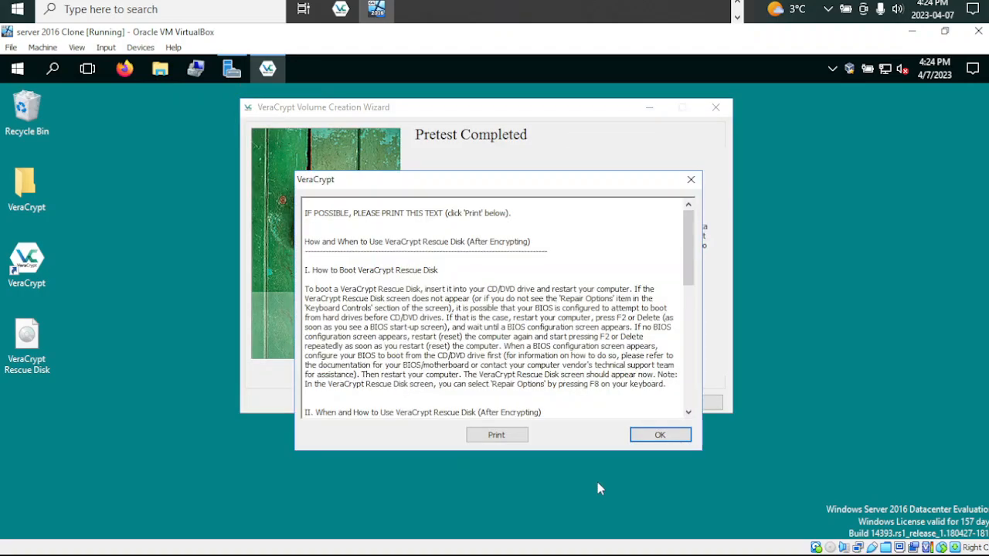
pyautogui.click(649, 435)
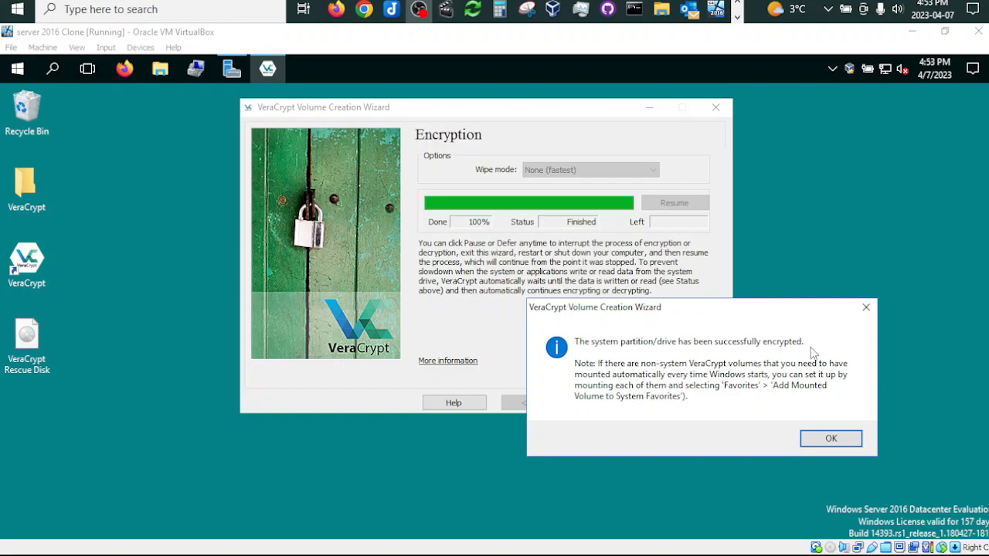
pyautogui.click(830, 438)
pyautogui.click(583, 403)
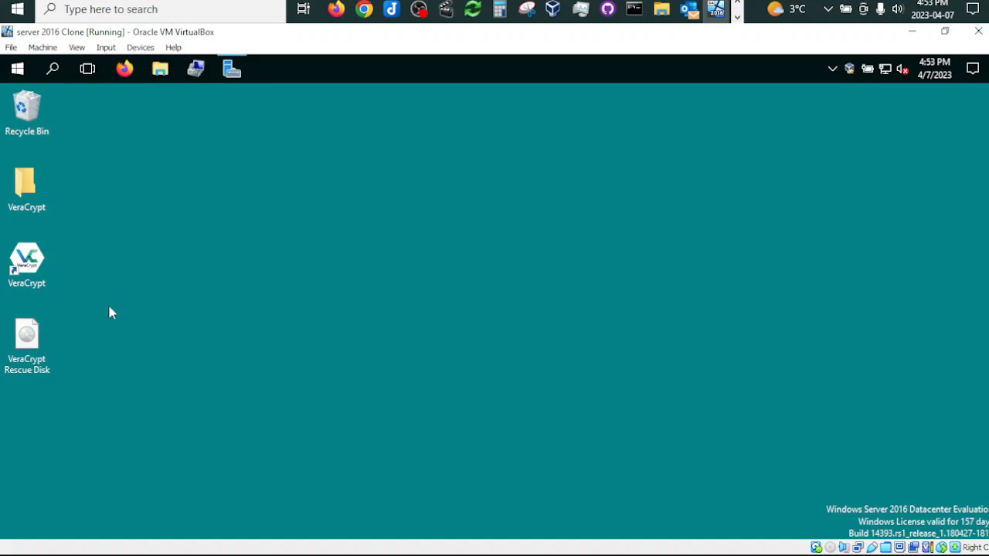
# Restart Windows Server in the virtual machine, keeping Other (Unplanned) as the reason.
pyautogui.press('super')
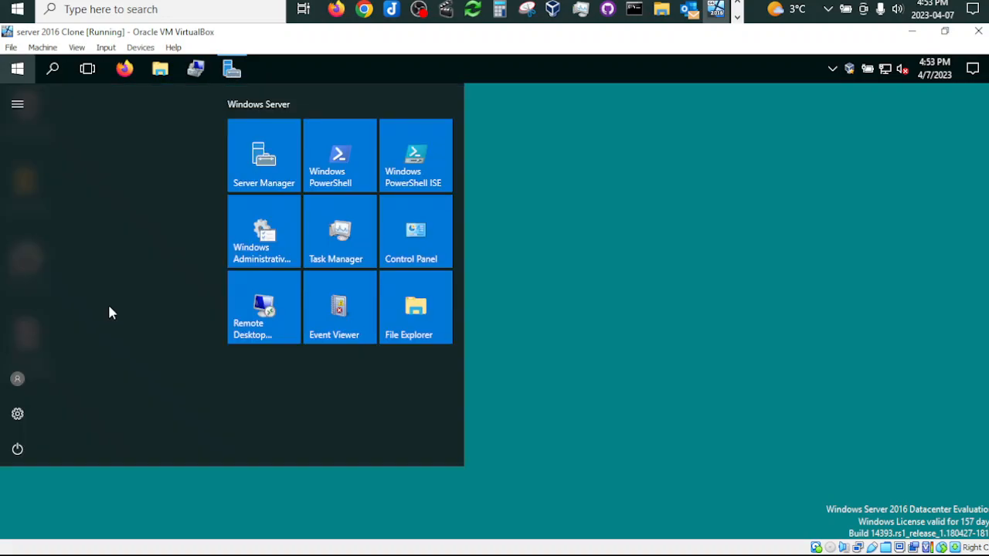
pyautogui.click(37, 454)
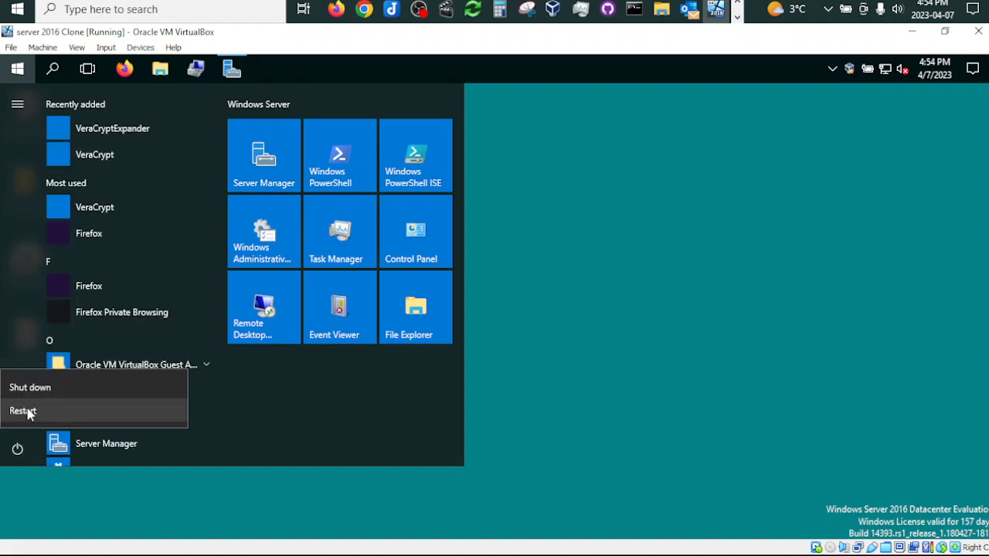
pyautogui.click(28, 411)
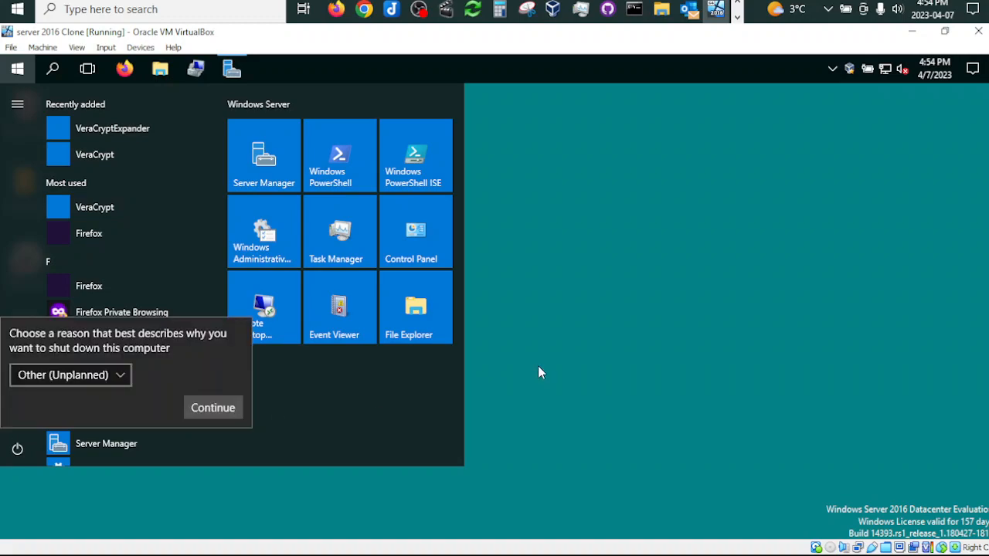
pyautogui.click(223, 415)
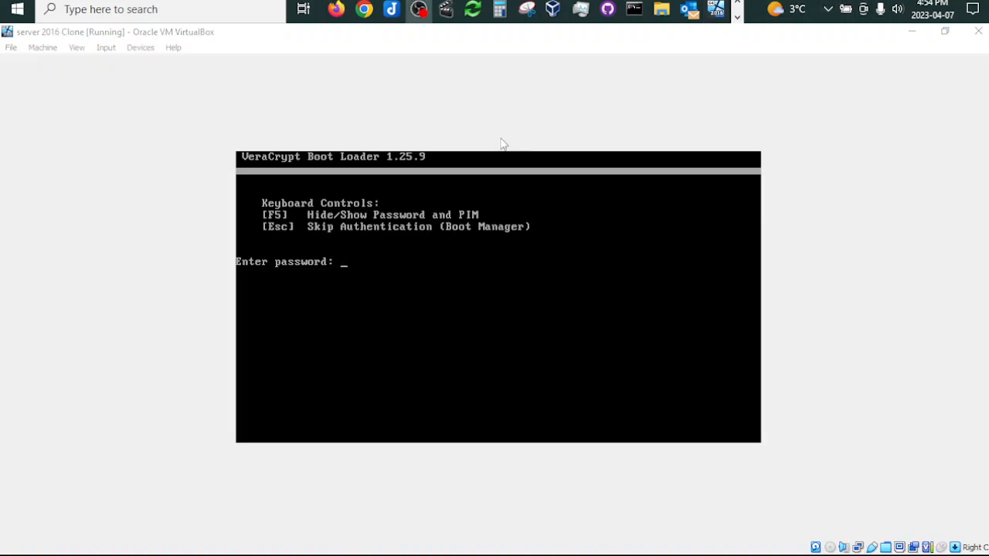
# Enter the system encryption password and the PIM in the VeraCrypt Boot Loader to boot the encrypted Windows system.
pyautogui.click(489, 39)
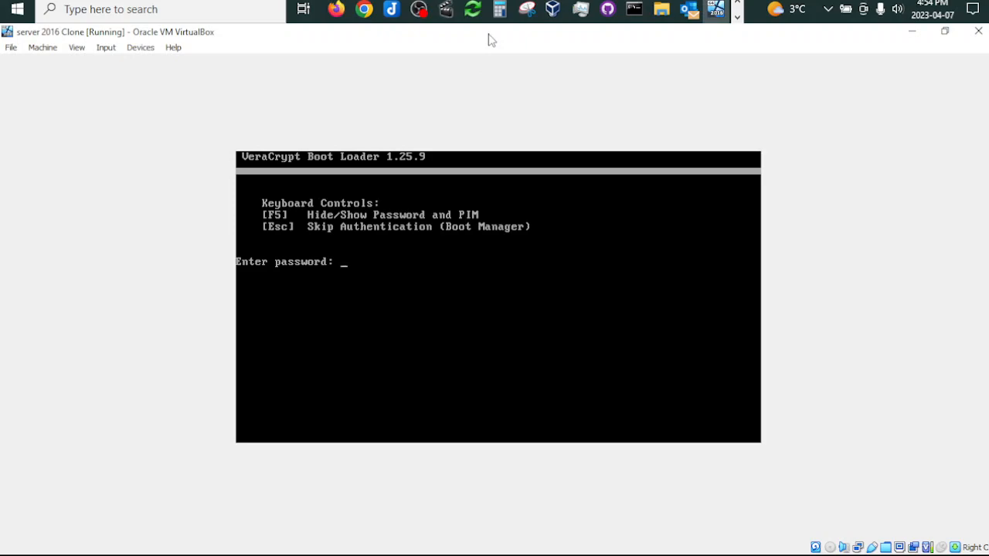
pyautogui.write('****************************************************************')
pyautogui.press('Return')
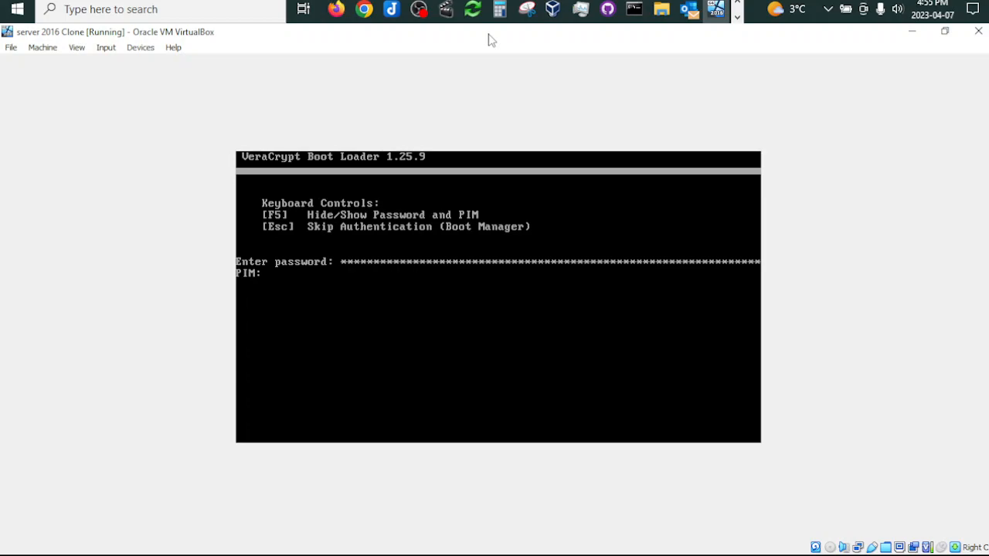
pyautogui.write('*******')
pyautogui.press('Return')
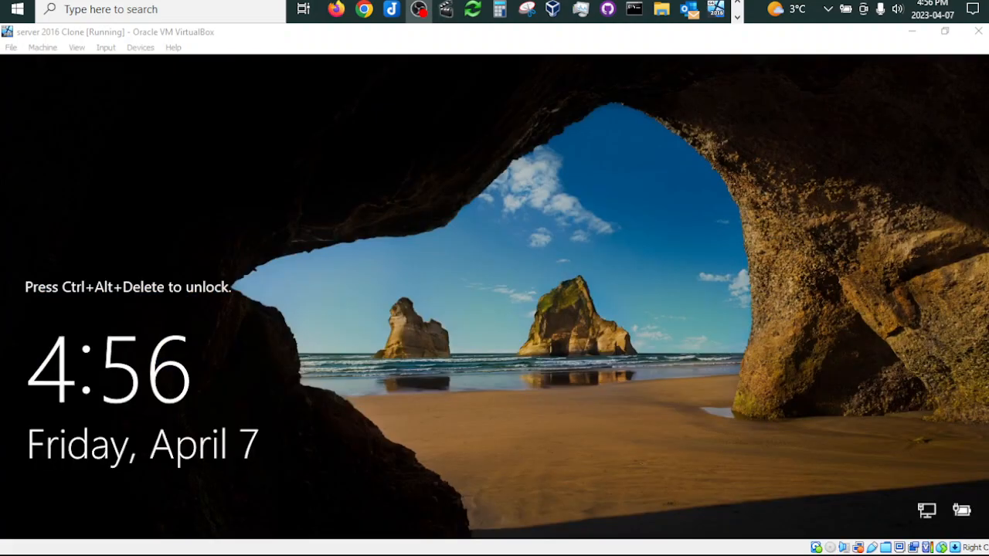
# Send Ctrl-Alt-Del to the virtual machine's lock screen and log in to the Administrator account with its password.
pyautogui.click(114, 47)
pyautogui.moveTo(128, 65)
pyautogui.click(259, 100)
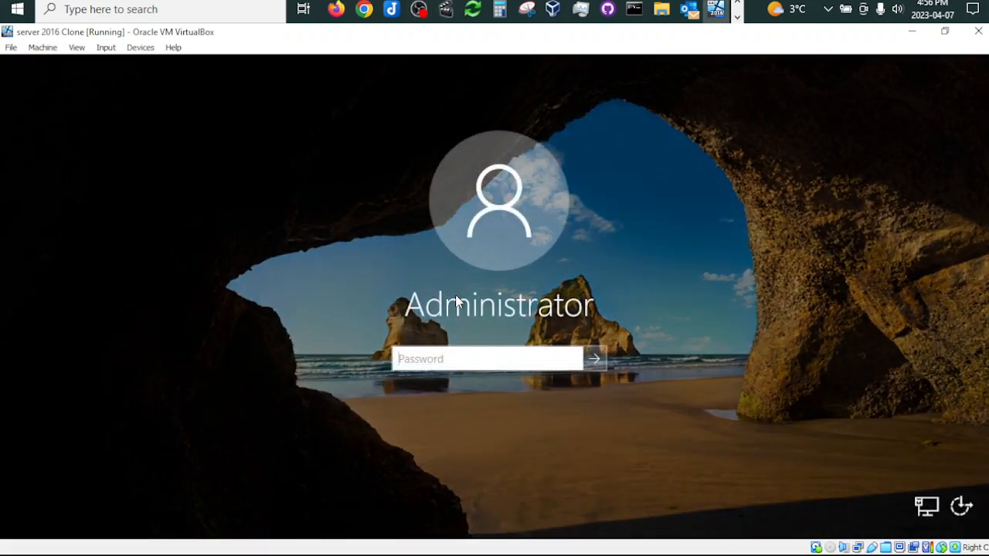
pyautogui.write('•••••••••')
pyautogui.press('Return')
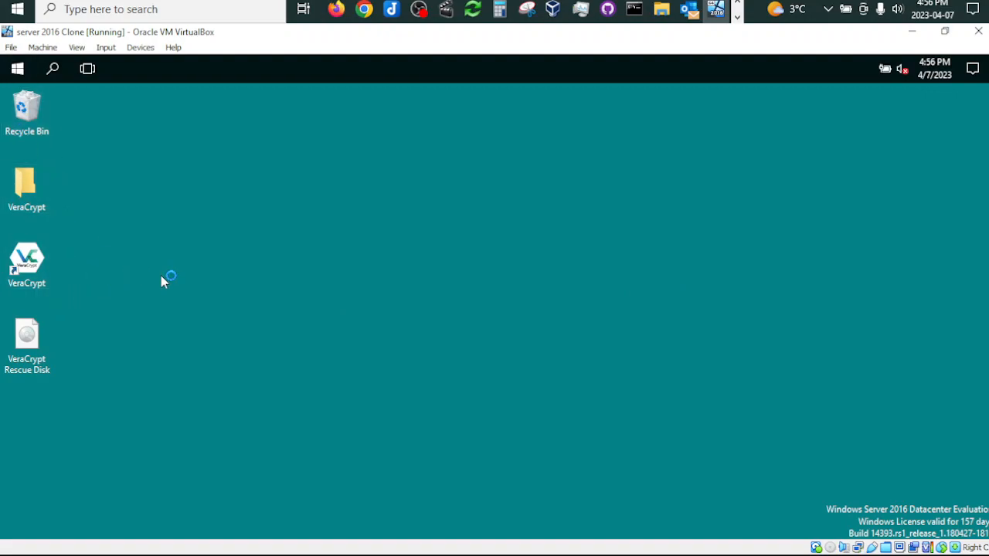
# Shut down Windows Server in the virtual machine and continue past the shutdown reason prompt.
pyautogui.press('super')
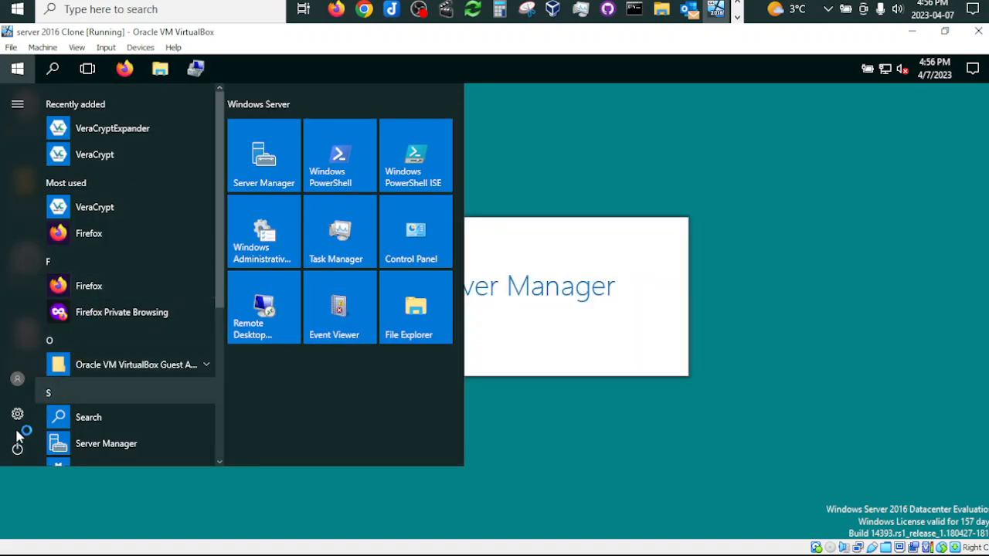
pyautogui.click(20, 461)
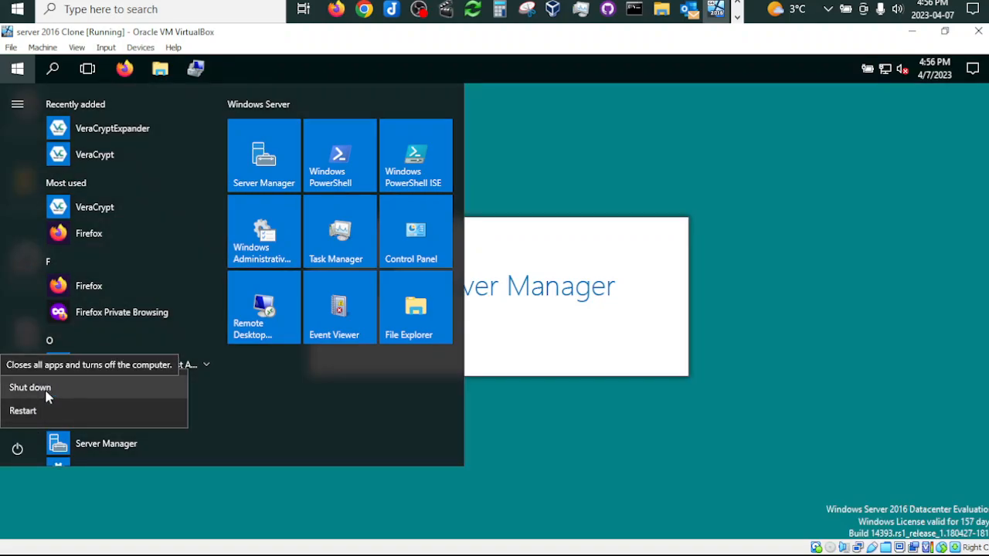
pyautogui.click(45, 391)
pyautogui.click(231, 415)
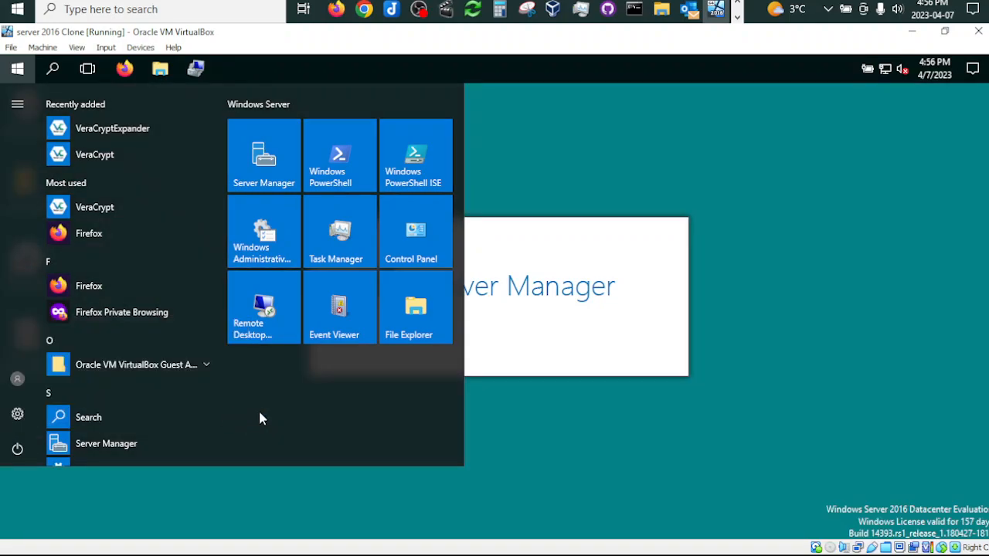